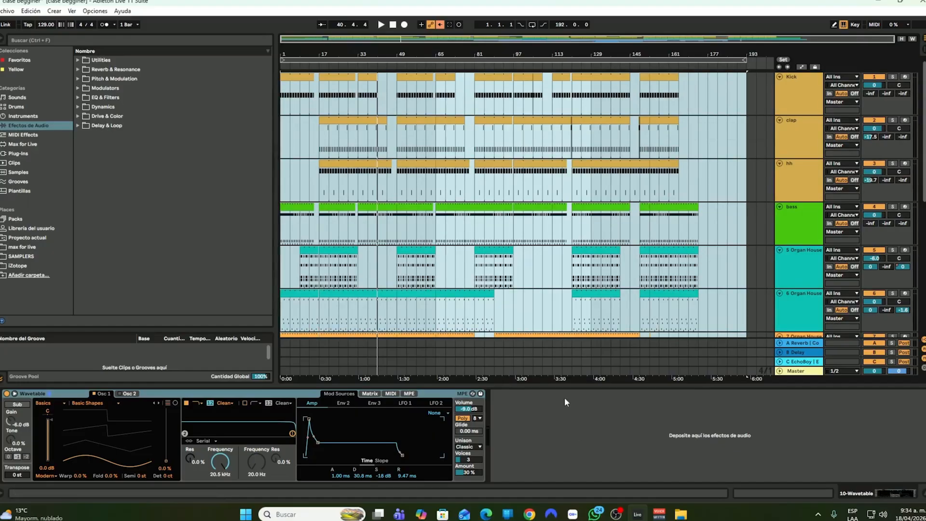
# Step: Hide the device area and review all the tracks in the Arrangement View, from Kick down to 13 Wavetable
pyautogui.moveTo(562, 425); pyautogui.dragTo(563, 442)
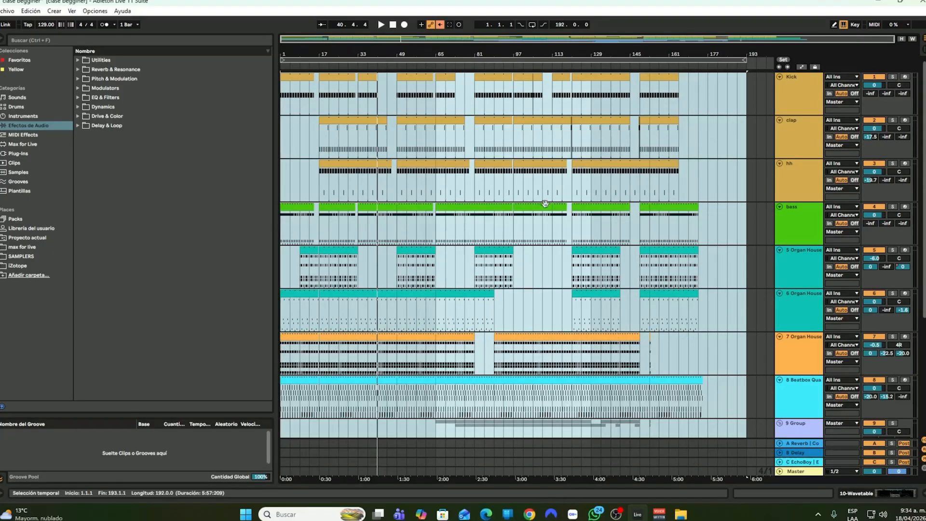
pyautogui.scroll(-5, 544, 203)
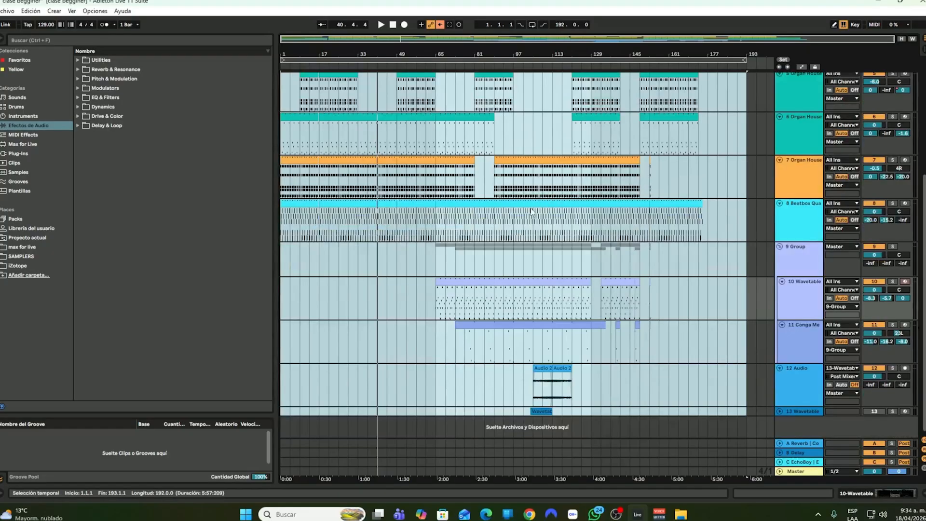
pyautogui.scroll(5, 530, 210)
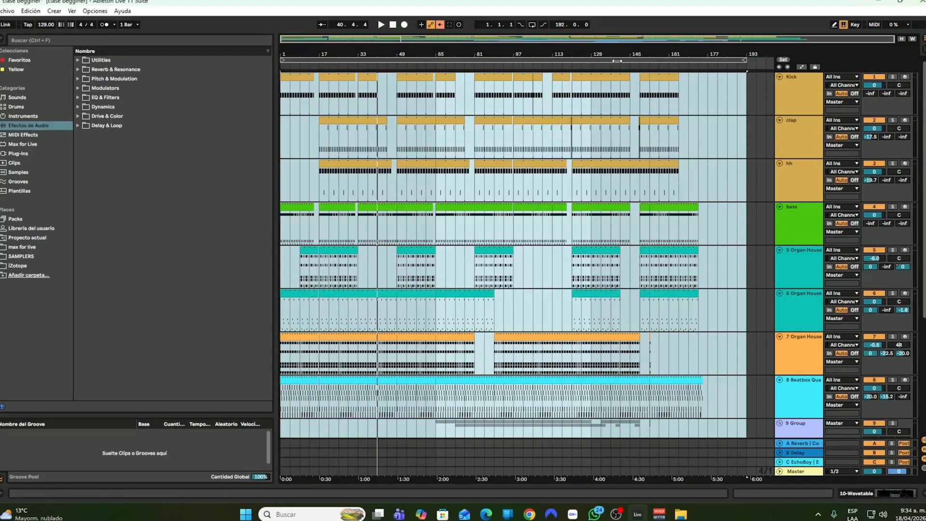
pyautogui.click(617, 60)
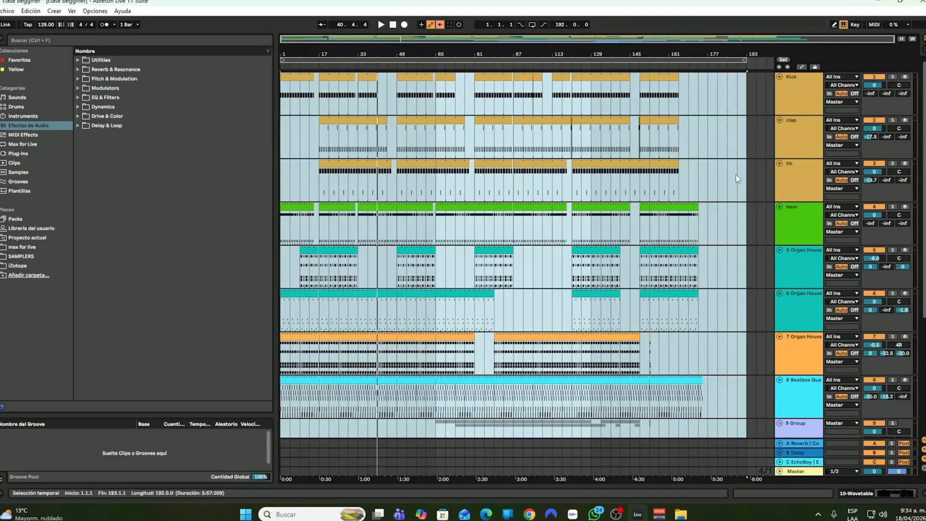
pyautogui.scroll(-5, 800, 168)
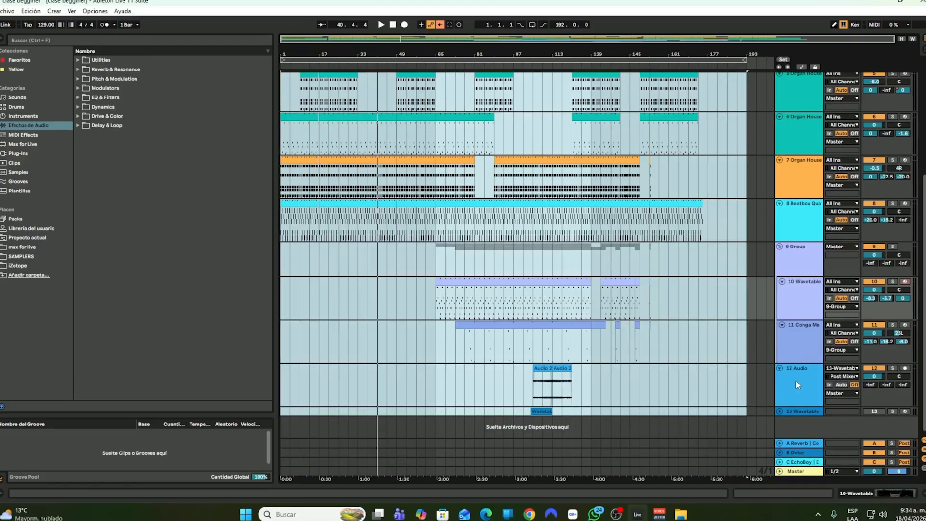
# Step: Switch to the Session View and look across its tracks, from Kick to 13 Wavetable
pyautogui.press('Tab')
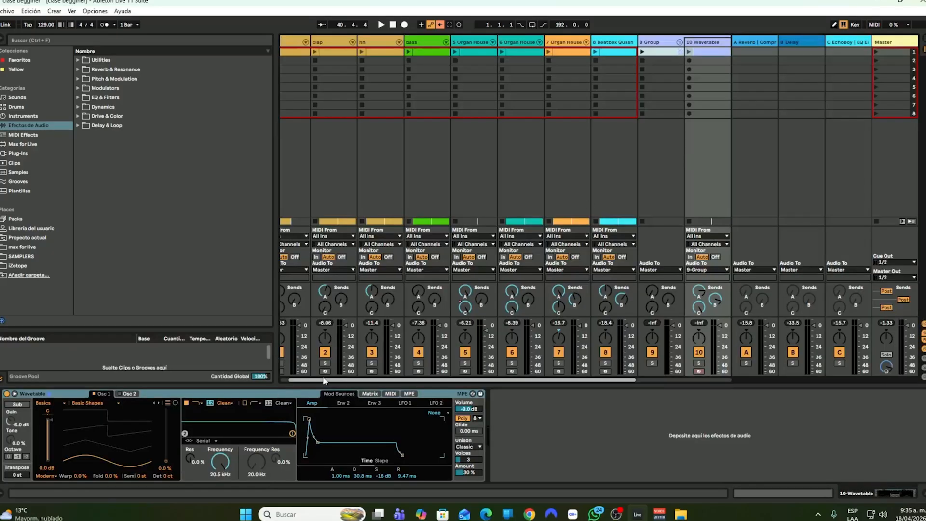
pyautogui.hscroll(-1, 324, 380)
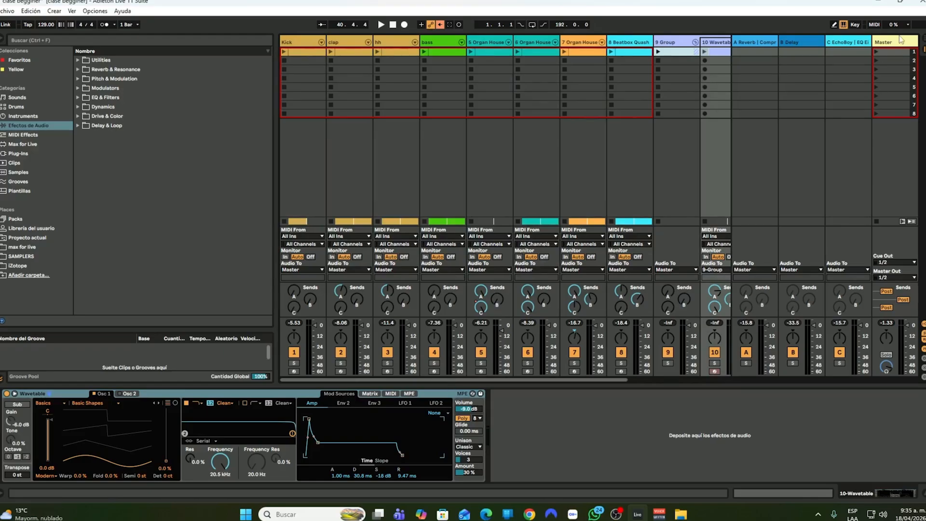
pyautogui.click(924, 39)
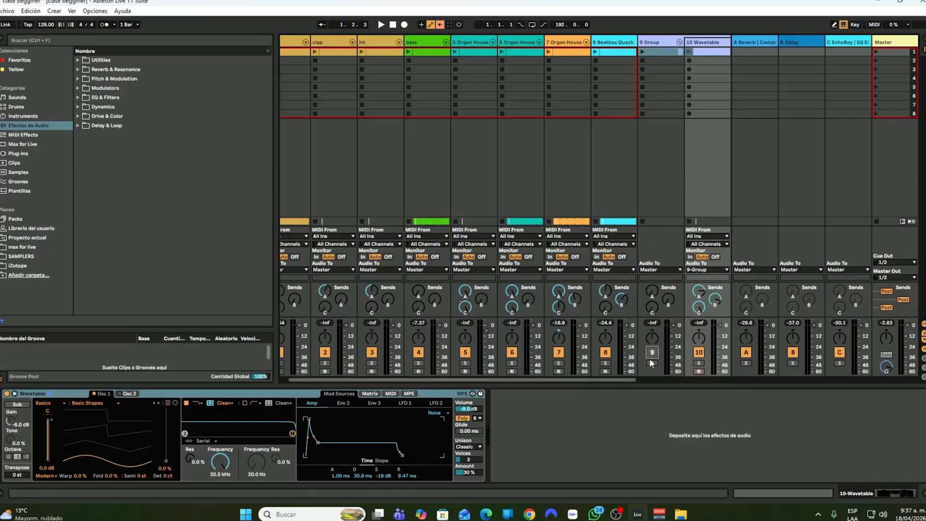
pyautogui.moveTo(600, 381); pyautogui.dragTo(708, 385)
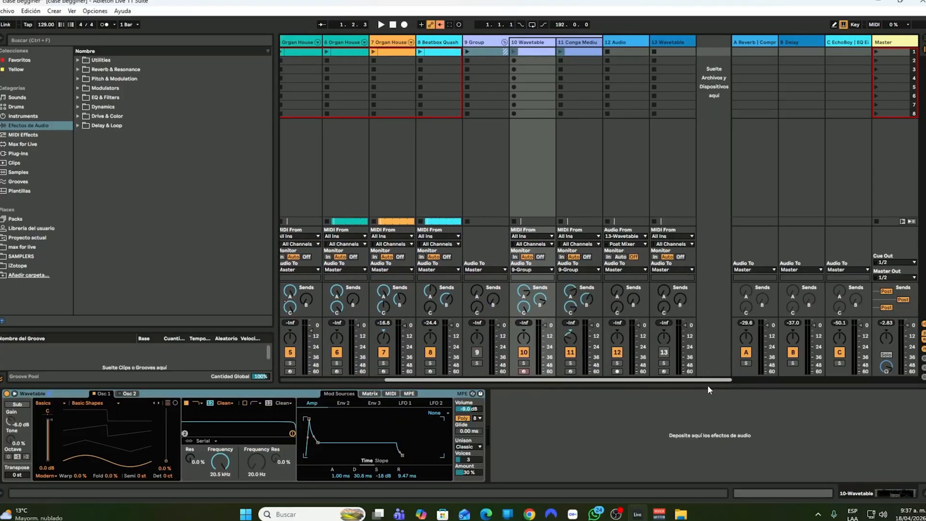
# Step: Launch the first scene to play all its clips, look over the track meters and stop playback
pyautogui.click(877, 51)
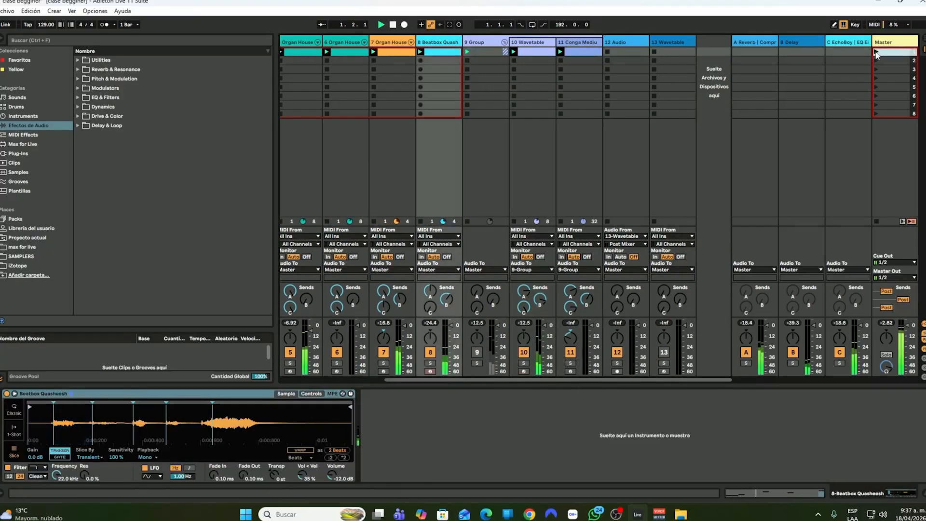
pyautogui.moveTo(560, 380); pyautogui.dragTo(342, 376)
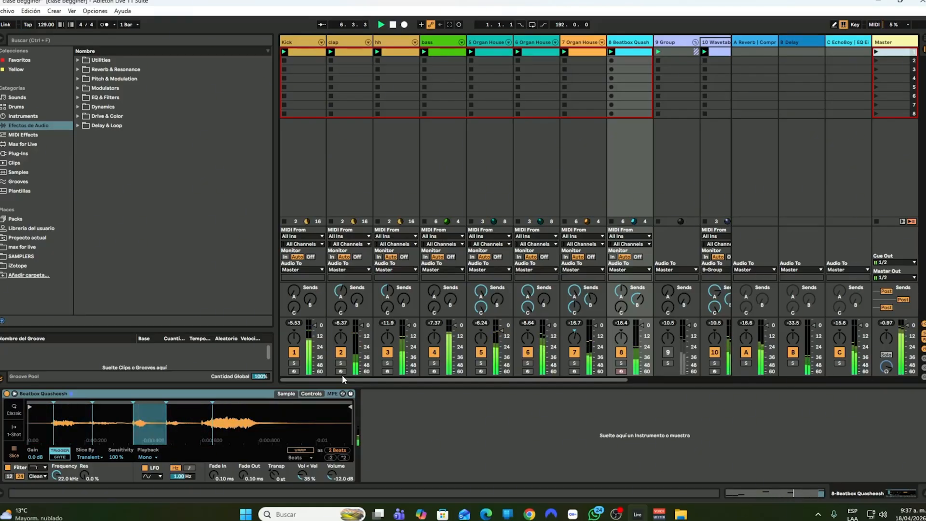
pyautogui.press('space')
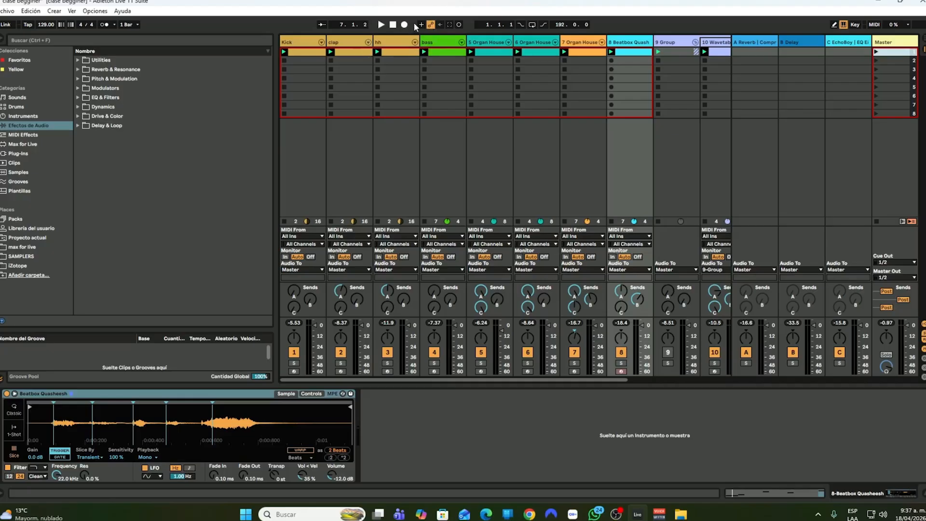
# Step: Examine the Arrangement View's empty opening bars and dimmed clips, comparing them with the clips in the Session View
pyautogui.press('Tab')
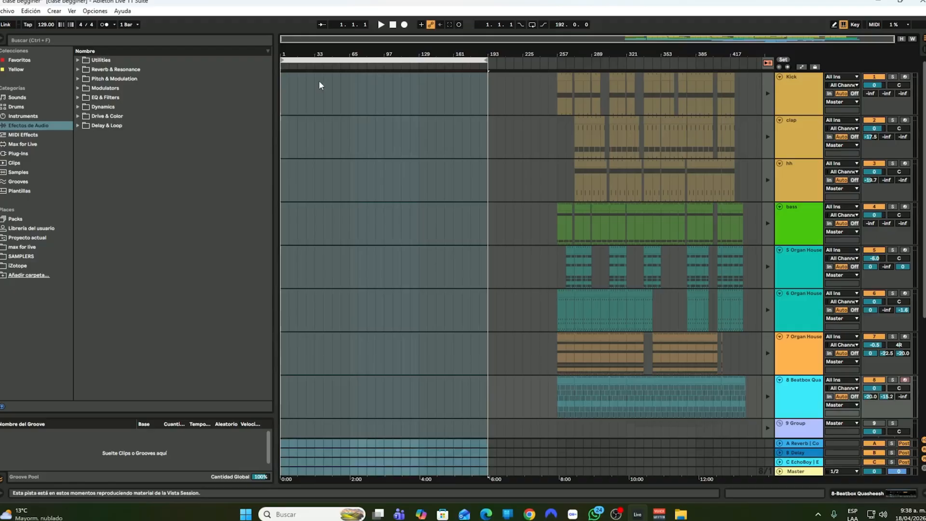
pyautogui.scroll(-2, 307, 403)
pyautogui.scroll(-1, 311, 412)
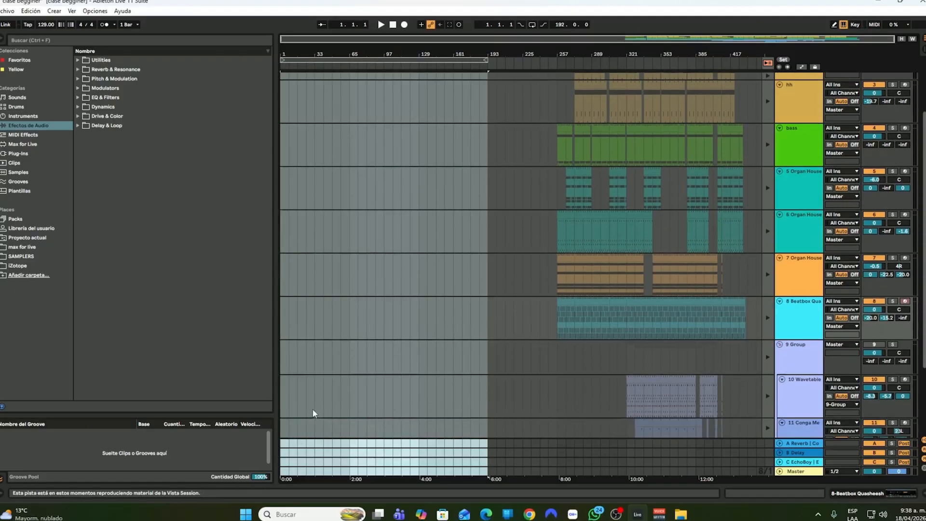
pyautogui.scroll(2, 324, 280)
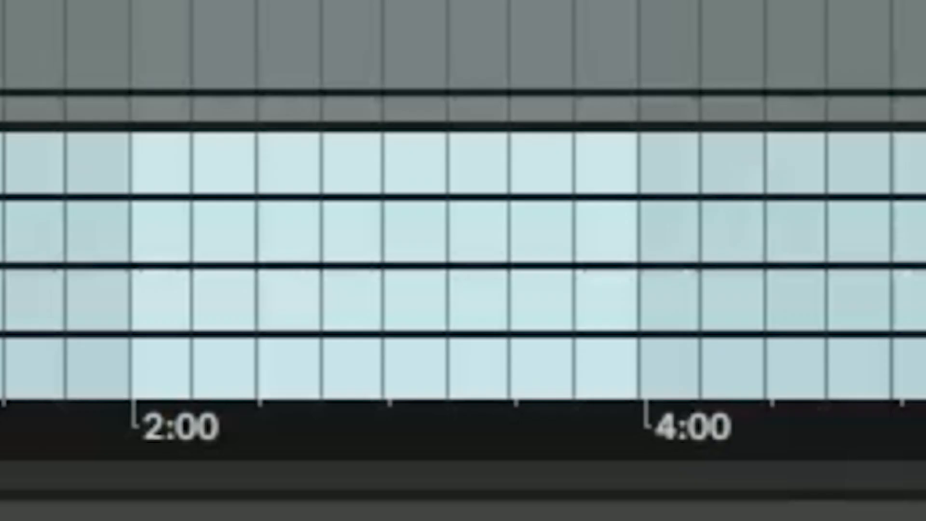
pyautogui.scroll(2, 372, 253)
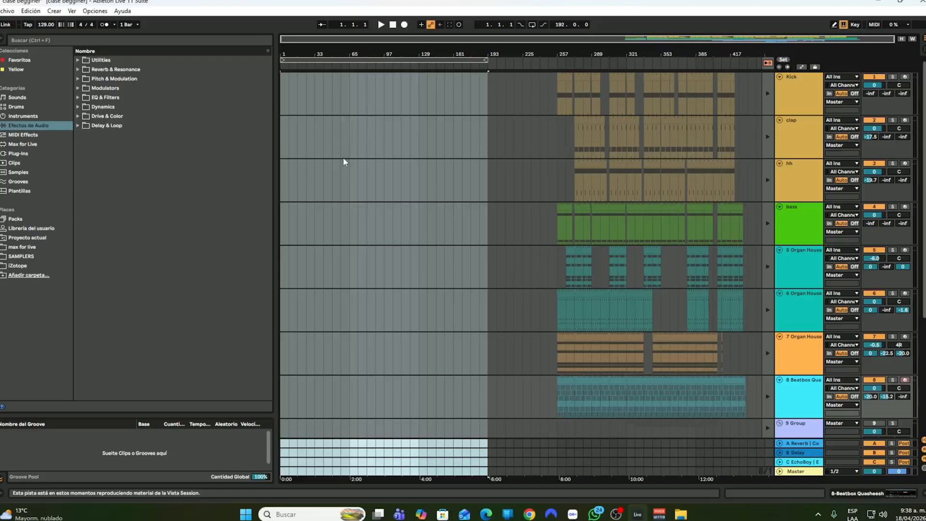
pyautogui.press('Tab')
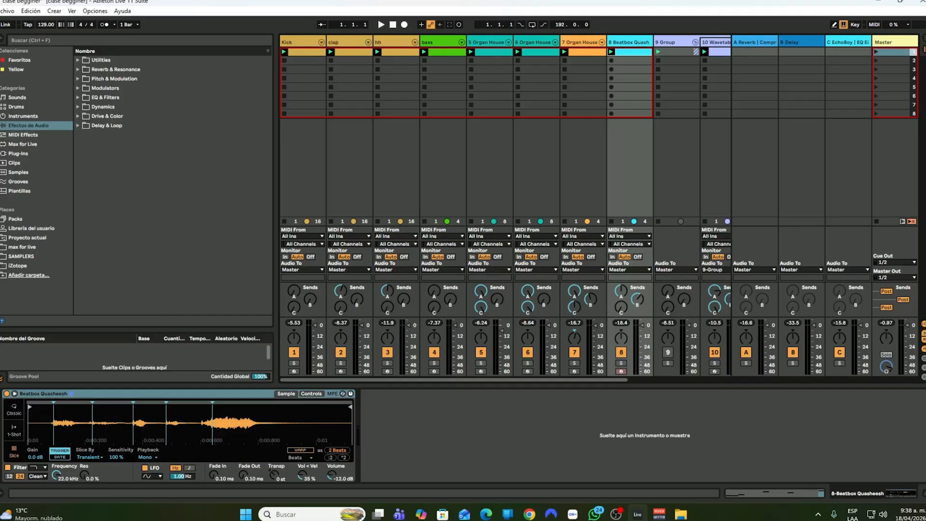
pyautogui.press('Tab')
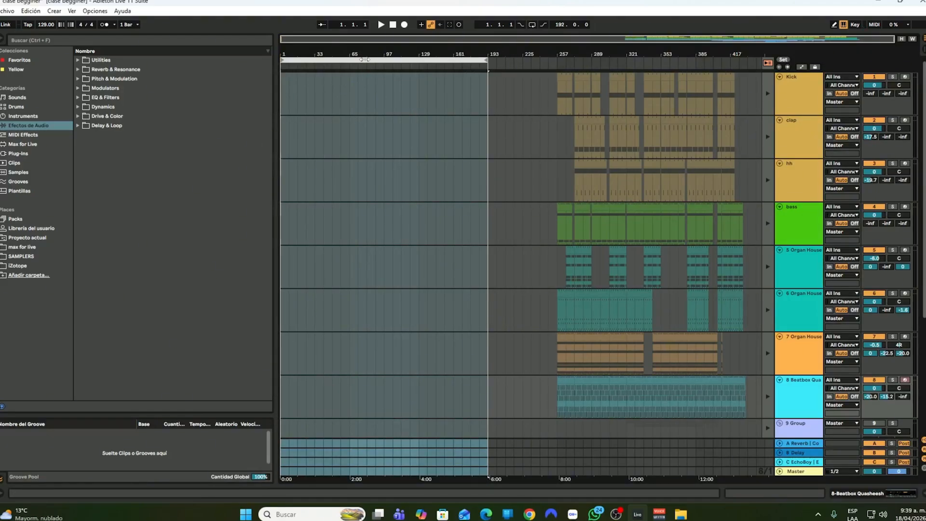
pyautogui.moveTo(364, 60)
pyautogui.mouseDown()
pyautogui.moveTo(400, 59)
pyautogui.moveTo(374, 59)
pyautogui.mouseUp()
# Step: Record the first scene's clips from the Session View into the Arrangement for about eight bars from bar 1, and stop
pyautogui.click(923, 55)
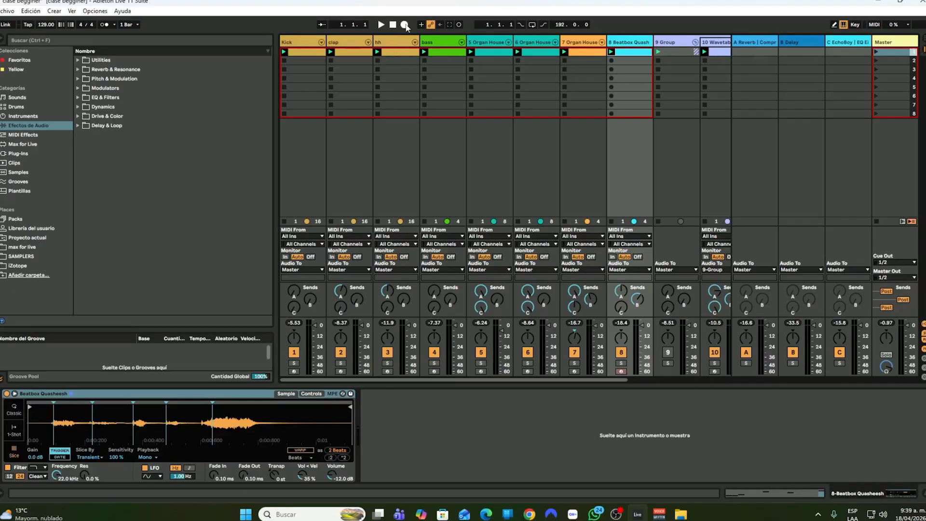
pyautogui.click(404, 25)
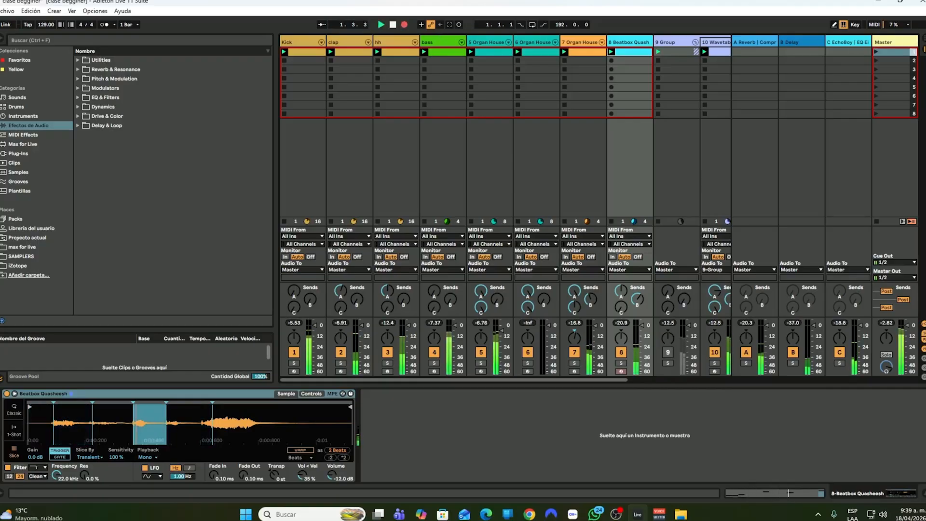
pyautogui.press('Tab')
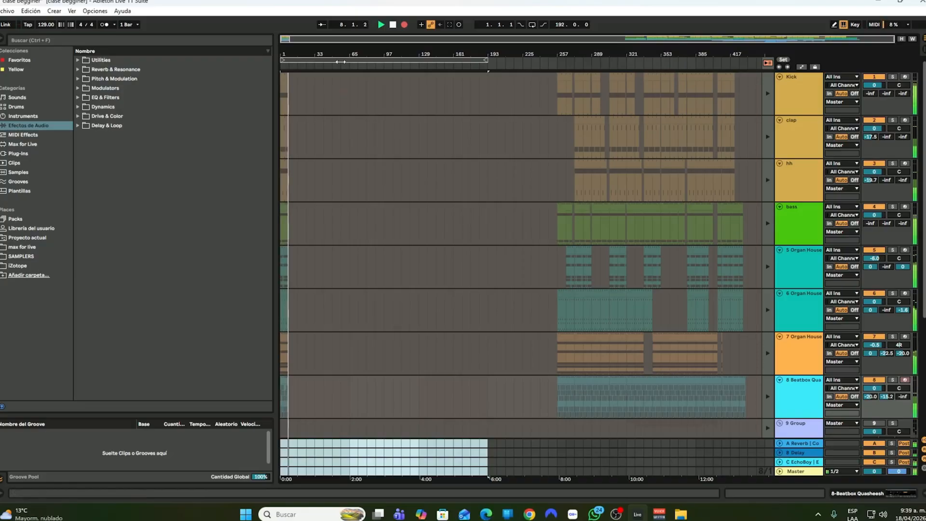
pyautogui.press('space')
pyautogui.click(340, 62)
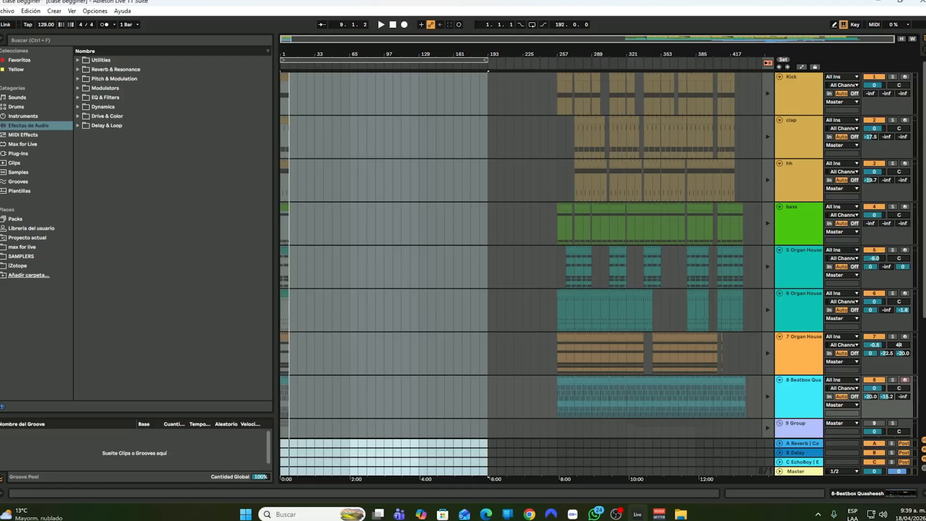
# Step: Compare the recorded arrangement with the Session View, and play the session clips briefly
pyautogui.press('Tab')
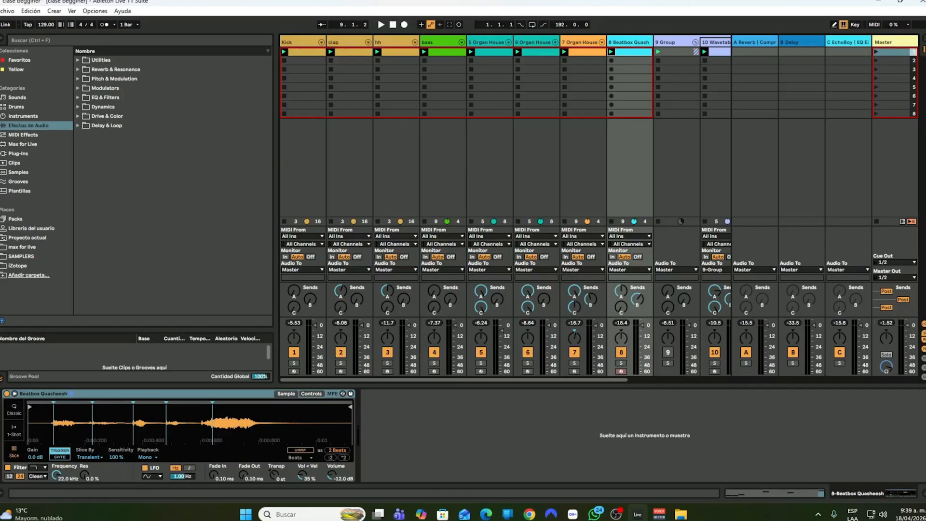
pyautogui.press('Tab')
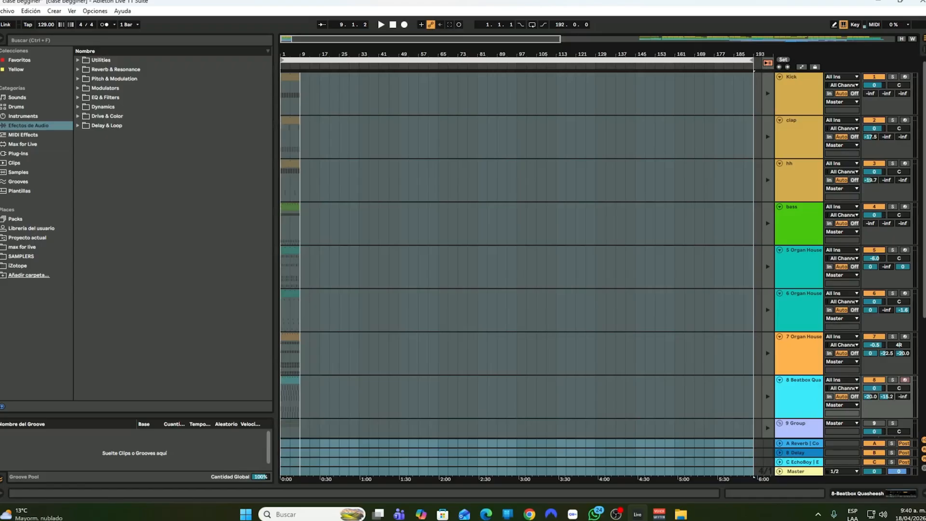
pyautogui.press('Tab')
pyautogui.press('space')
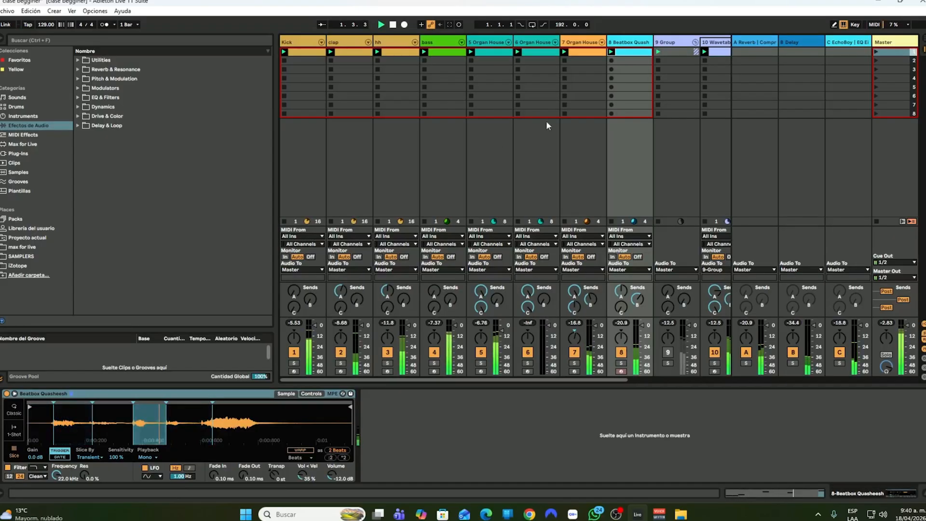
pyautogui.press('space')
# Step: Return to the Arrangement View and switch all tracks back to arrangement playback
pyautogui.press('Tab')
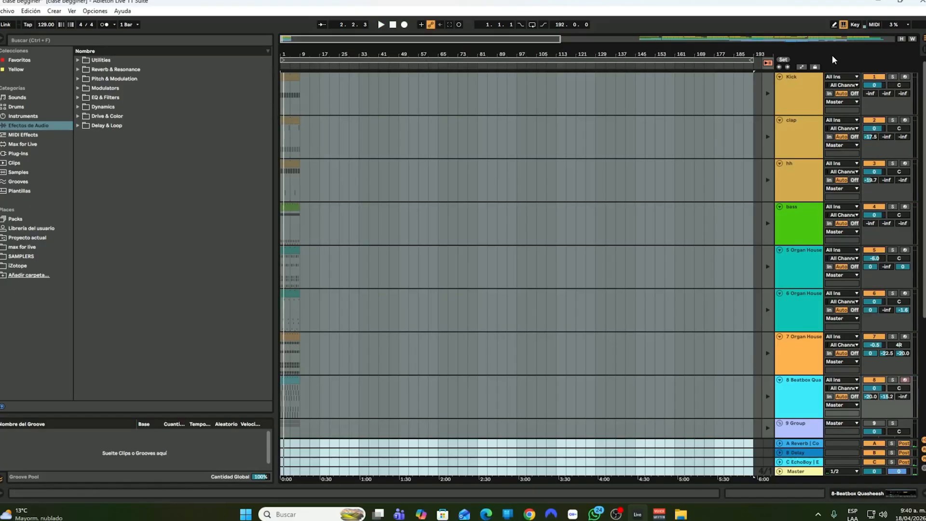
pyautogui.click(768, 63)
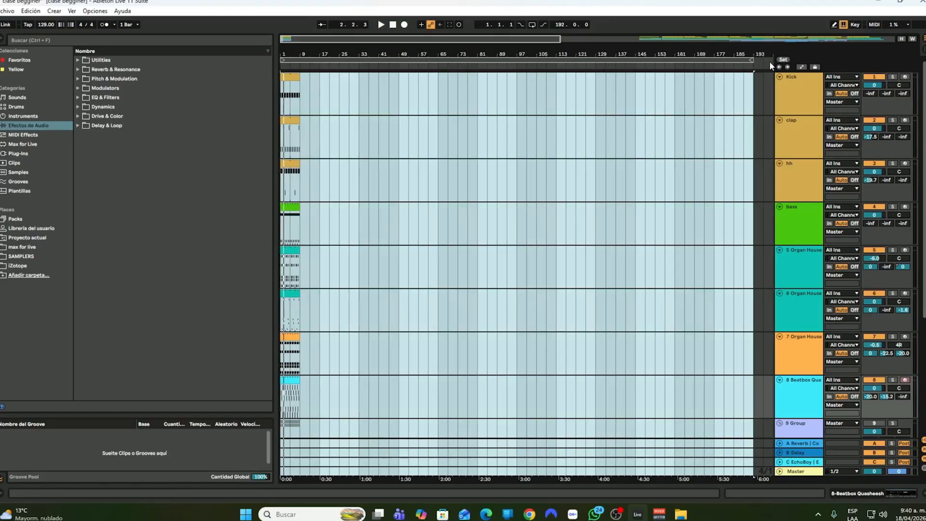
# Step: Shorten the loop brace to two beats starting at bar 1 and turn looping on
pyautogui.click(357, 60)
pyautogui.moveTo(753, 59); pyautogui.dragTo(421, 76)
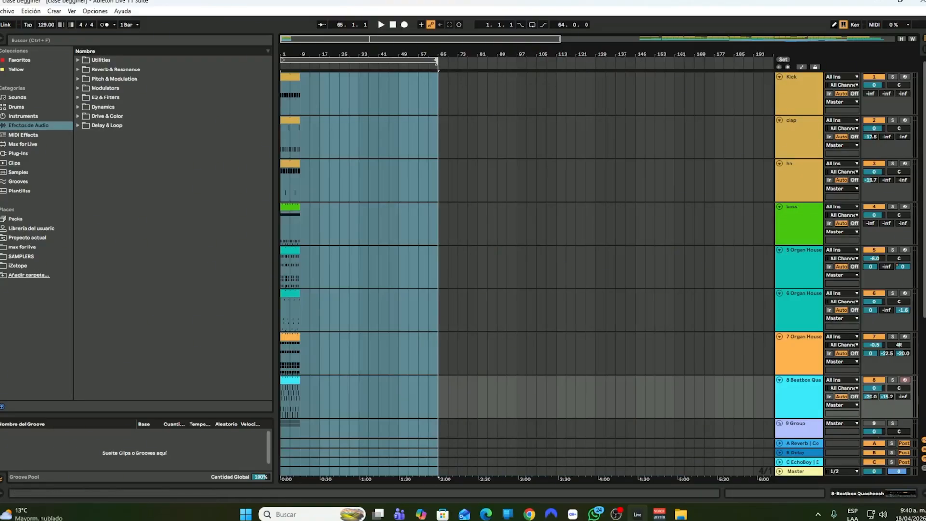
pyautogui.moveTo(436, 60)
pyautogui.mouseDown()
pyautogui.moveTo(380, 61)
pyautogui.moveTo(524, 61)
pyautogui.moveTo(274, 62)
pyautogui.moveTo(423, 61)
pyautogui.mouseUp()
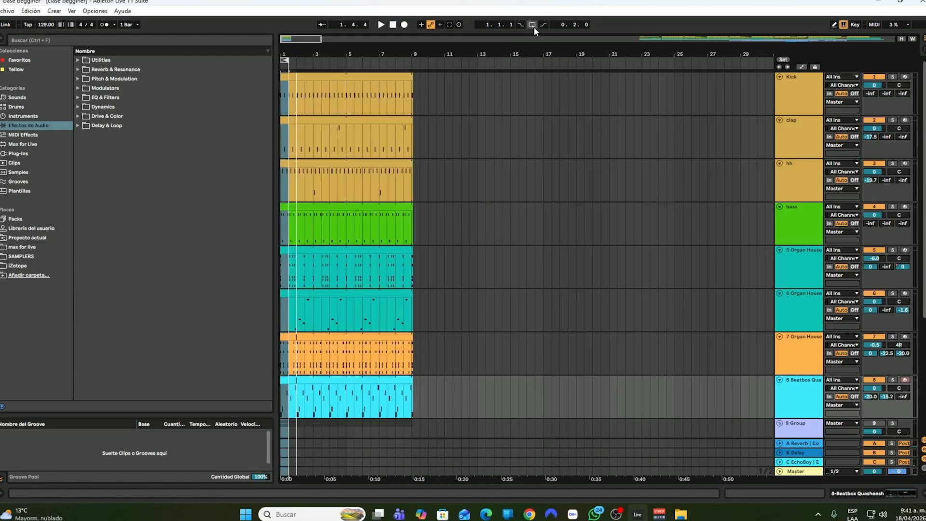
pyautogui.click(533, 25)
pyautogui.click(533, 27)
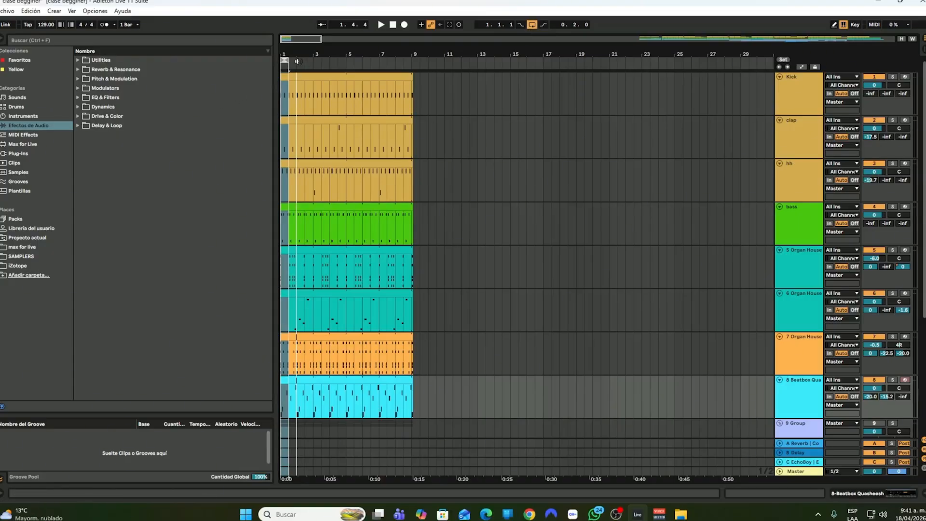
# Step: Play the looped section, and set the loop brace to start at bar 3 with a length of two bars
pyautogui.click(298, 62)
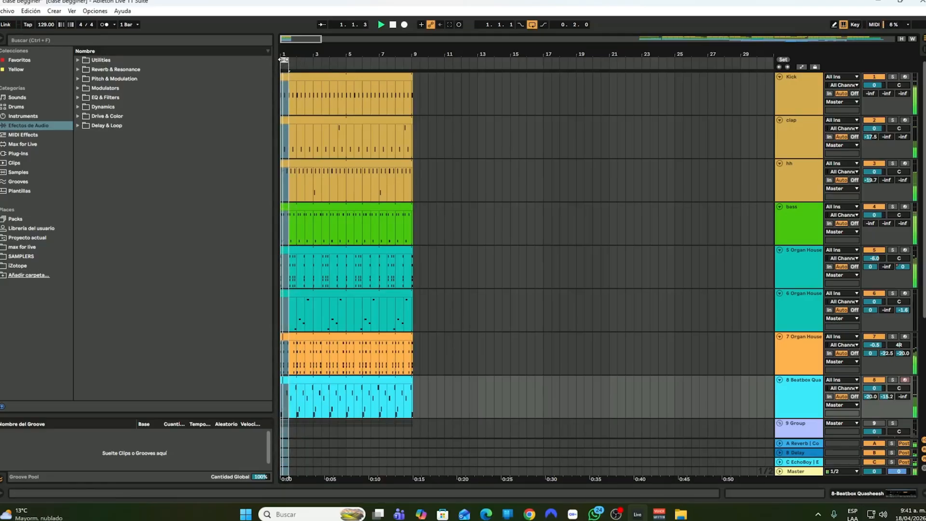
pyautogui.moveTo(284, 60); pyautogui.dragTo(313, 61)
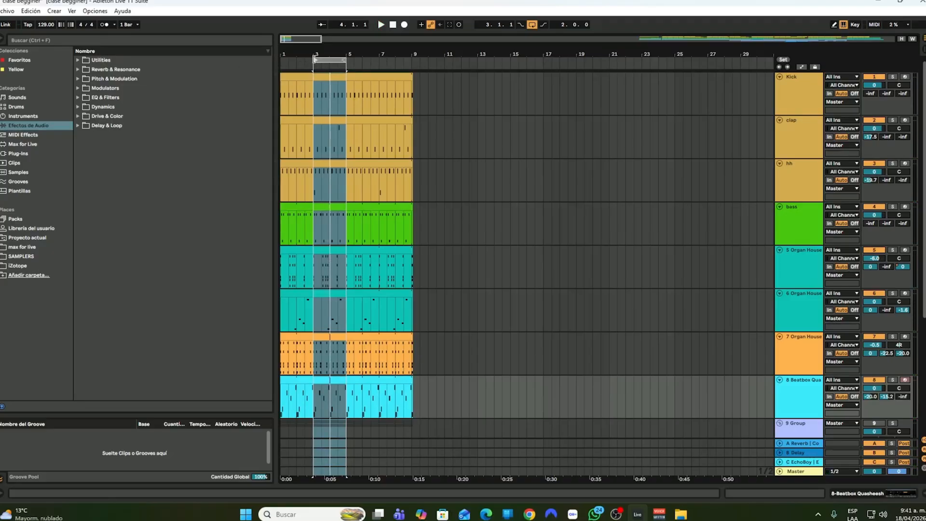
pyautogui.moveTo(314, 60)
pyautogui.mouseDown()
pyautogui.moveTo(291, 63)
pyautogui.moveTo(315, 62)
pyautogui.mouseUp()
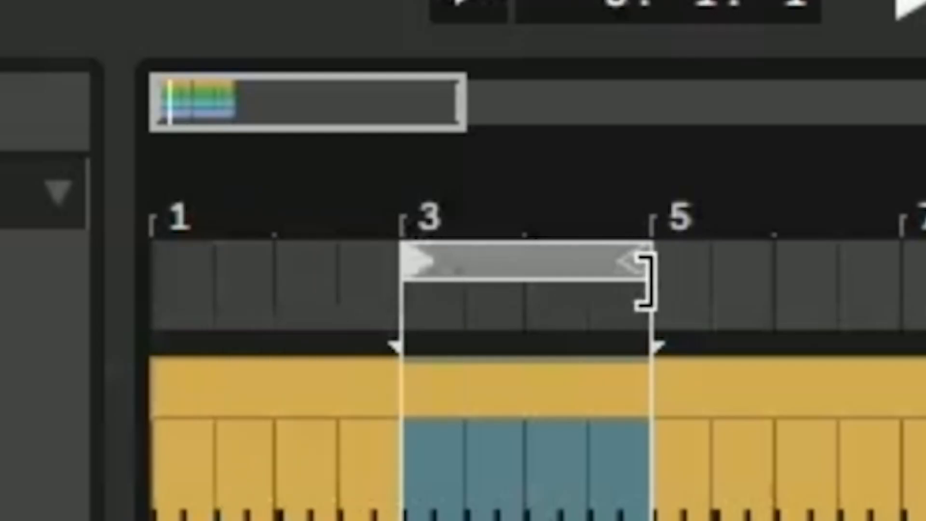
pyautogui.moveTo(646, 281); pyautogui.dragTo(338, 65)
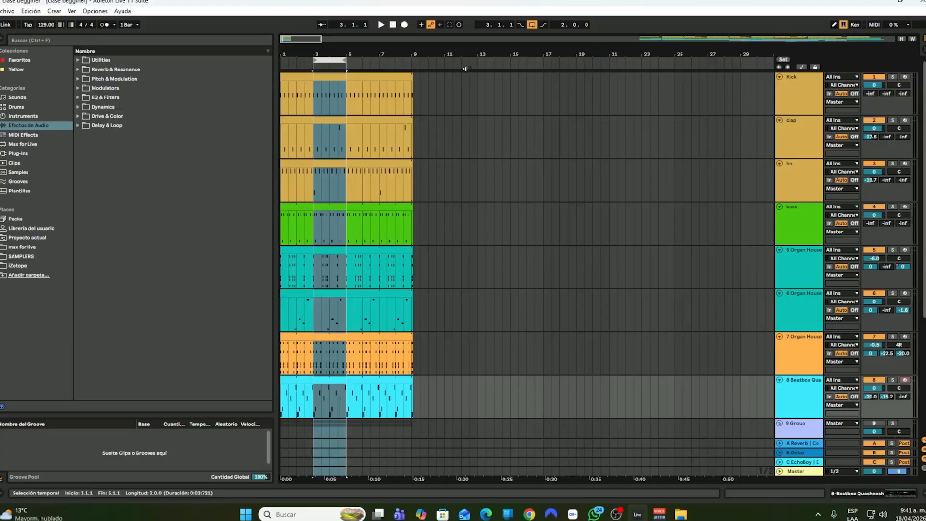
# Step: Open the Kick clip's note editor and reduce its height to give the arrangement more room
pyautogui.click(377, 77)
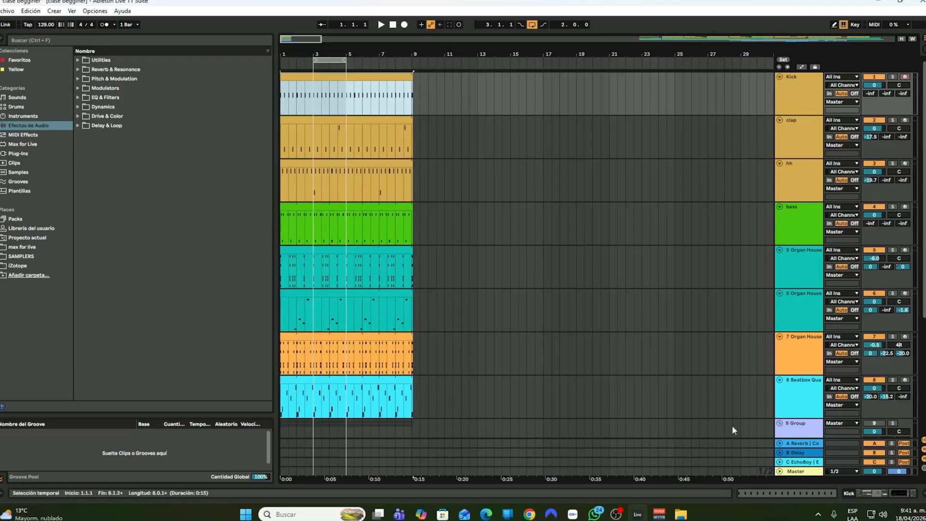
pyautogui.click(773, 495)
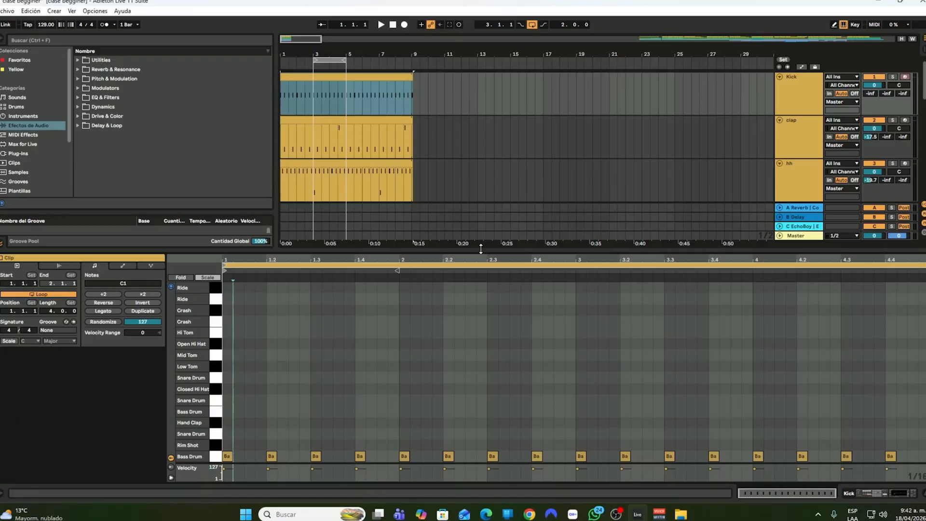
pyautogui.moveTo(482, 254); pyautogui.dragTo(482, 371)
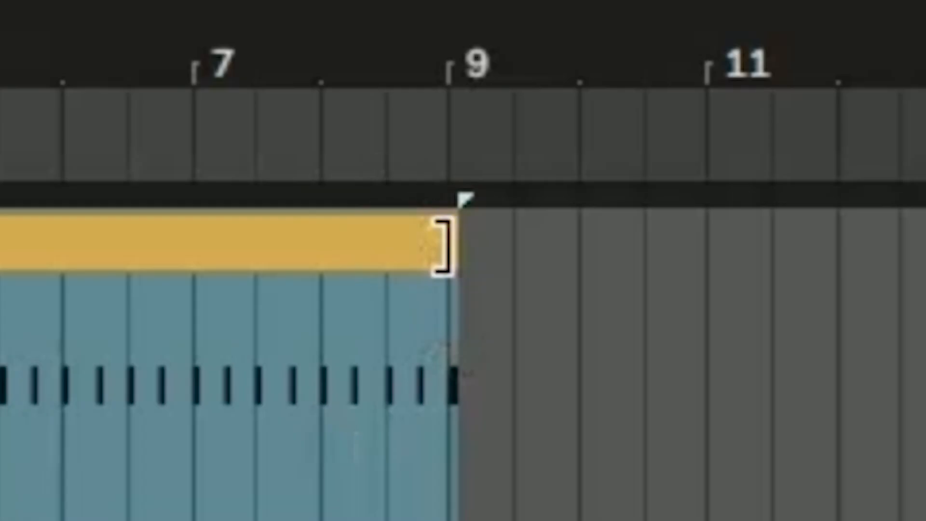
# Step: Extend the Kick clip to about bar 29 and the clap clip to about bar 47
pyautogui.moveTo(444, 245); pyautogui.dragTo(923, 246)
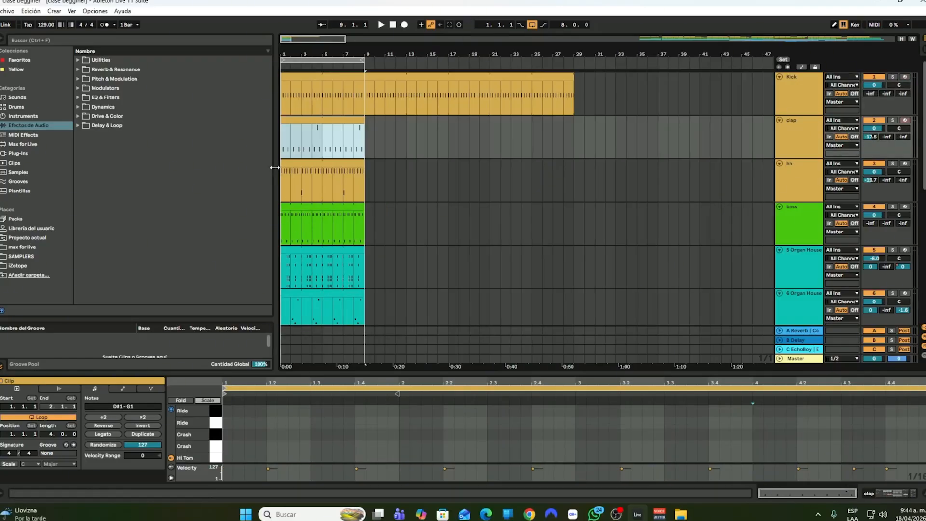
pyautogui.click(366, 124)
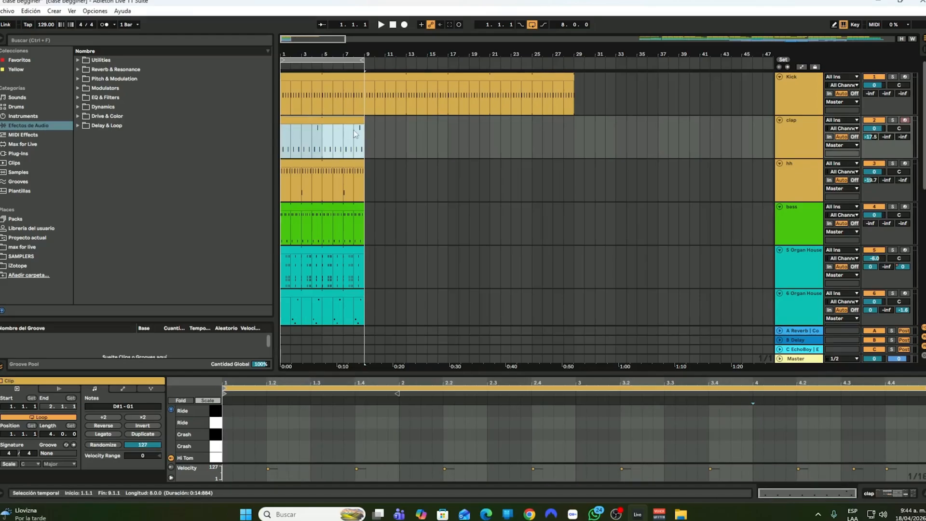
pyautogui.moveTo(365, 121); pyautogui.dragTo(761, 122)
pyautogui.click(569, 139)
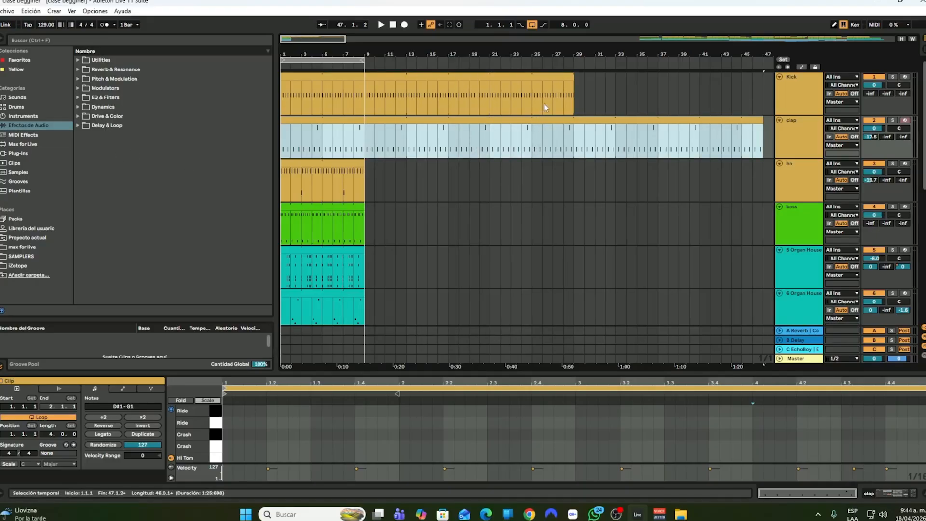
# Step: Undo the clap clip's extension, redo it, and undo it again
pyautogui.hotkey('ctrl', 'z')
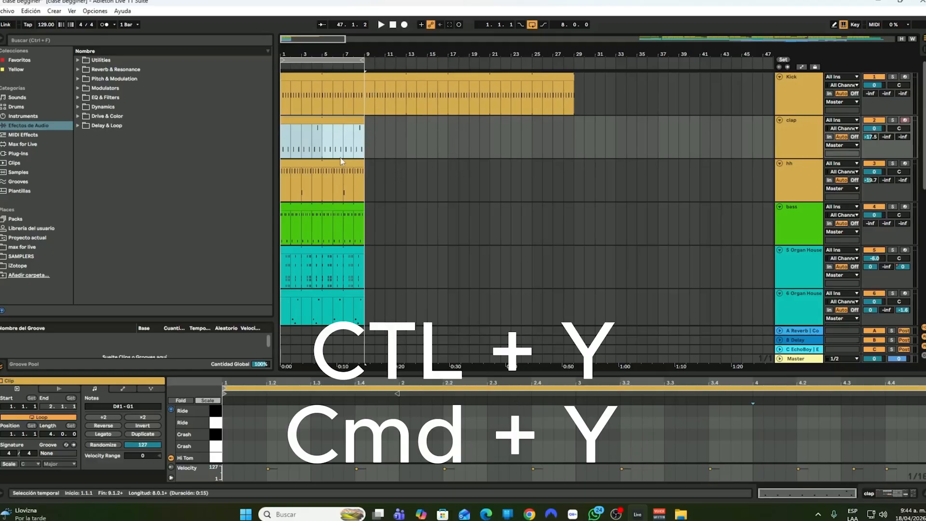
pyautogui.hotkey('ctrl', 'y')
pyautogui.hotkey('ctrl', 'z')
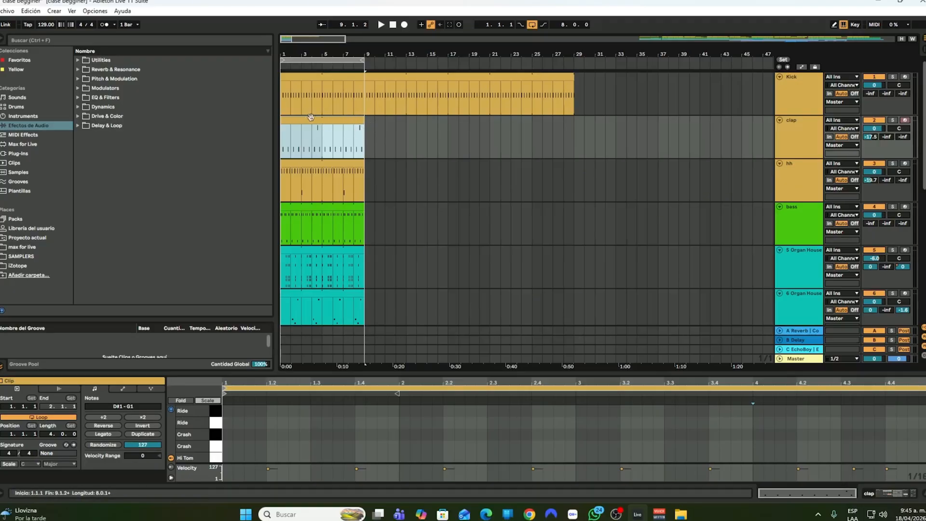
# Step: Move the clap clip to start at bar 9 and paste a copy of it at bar 20
pyautogui.moveTo(314, 121); pyautogui.dragTo(424, 126)
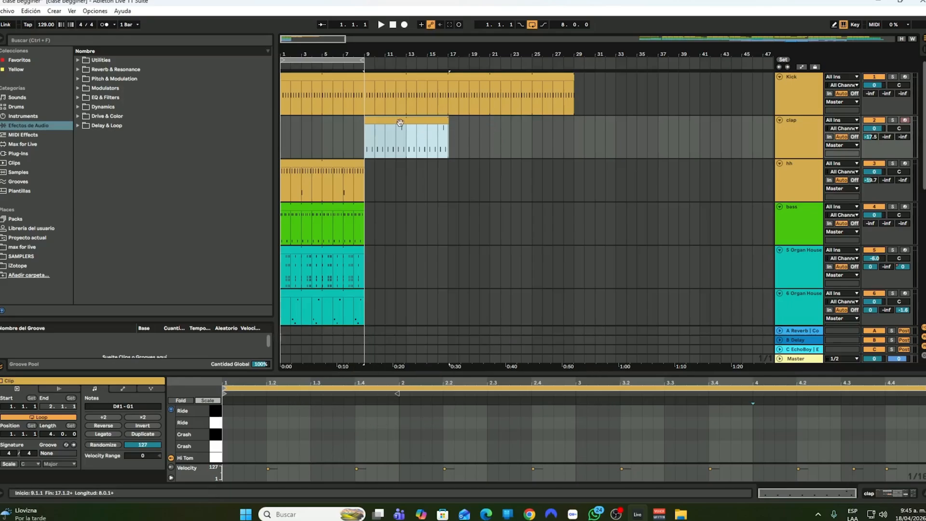
pyautogui.click(494, 130)
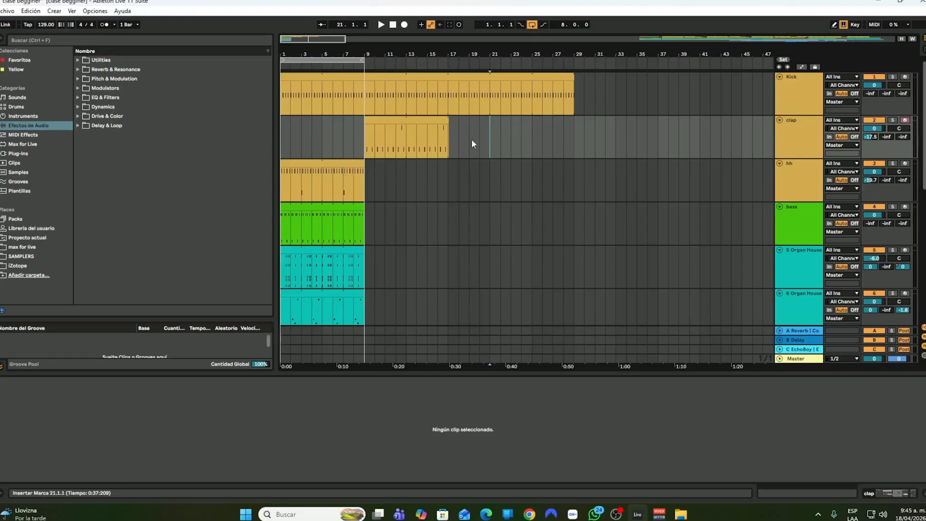
pyautogui.moveTo(523, 54)
pyautogui.mouseDown()
pyautogui.moveTo(523, 130)
pyautogui.moveTo(523, 57)
pyautogui.mouseUp()
pyautogui.click(505, 127)
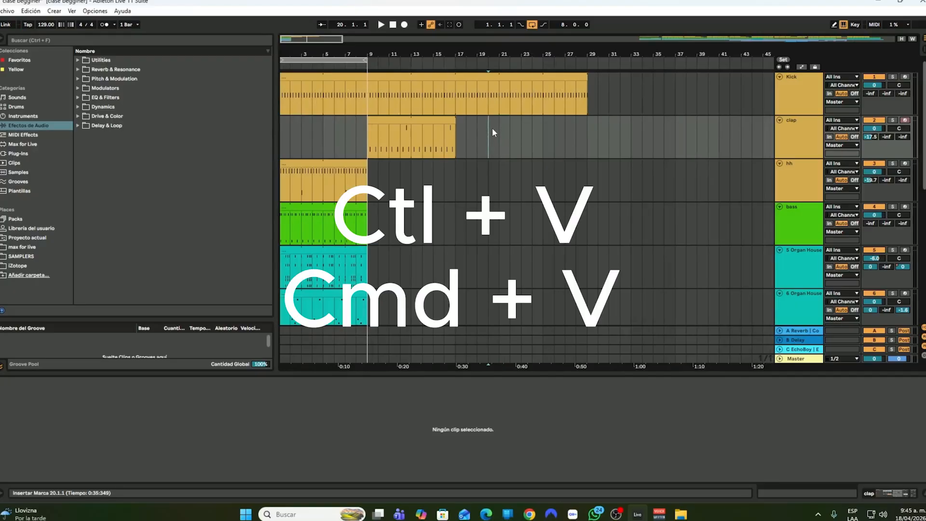
pyautogui.hotkey('ctrl', 'v')
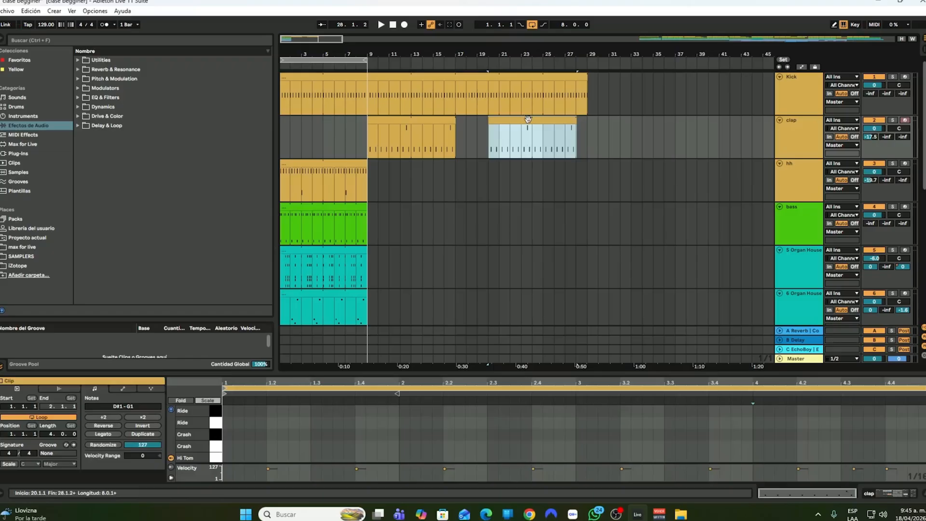
# Step: Delete the pasted clap clip at bar 20 and duplicate the bars 9 to 17 clap section twice
pyautogui.press('Delete')
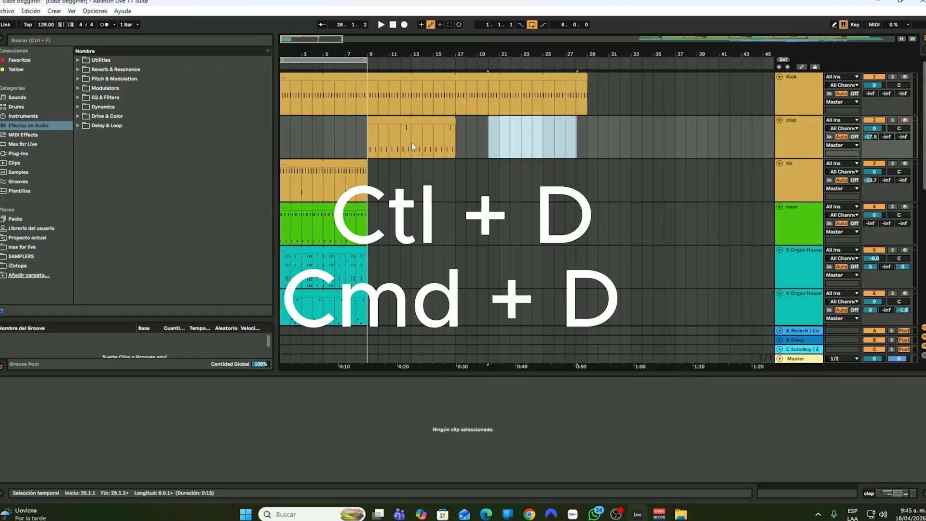
pyautogui.moveTo(451, 143); pyautogui.dragTo(366, 123)
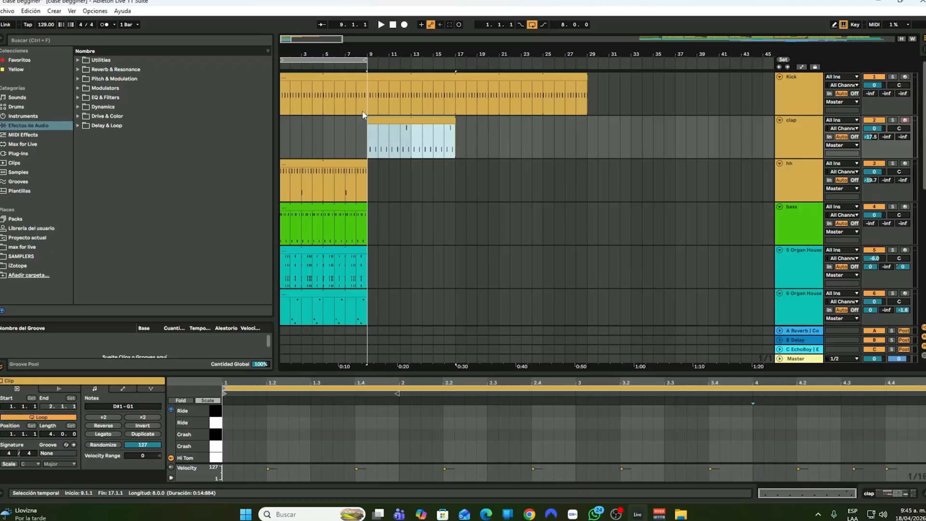
pyautogui.hotkey('ctrl', 'd')
pyautogui.hotkey('ctrl', 'd')
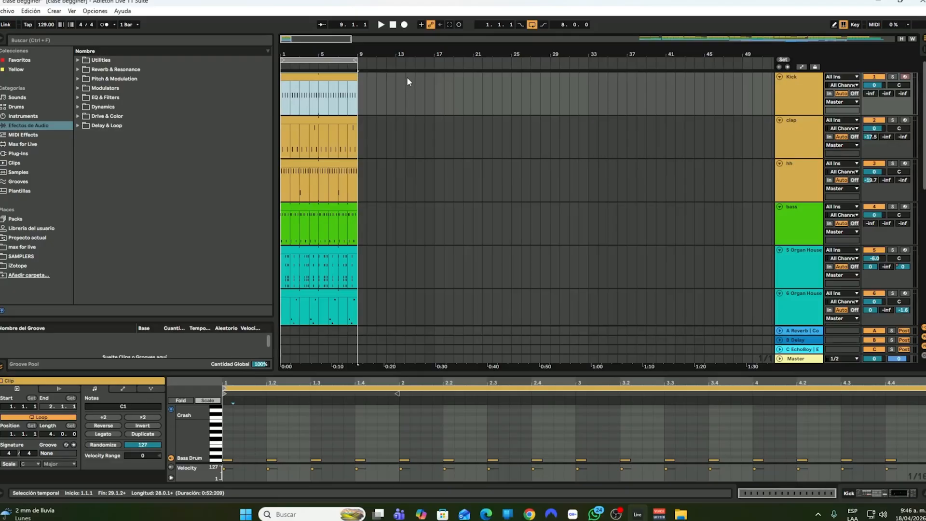
# Step: Move the clap and hh clips from bar 1 to start at bar 9
pyautogui.moveTo(300, 50); pyautogui.dragTo(300, 53)
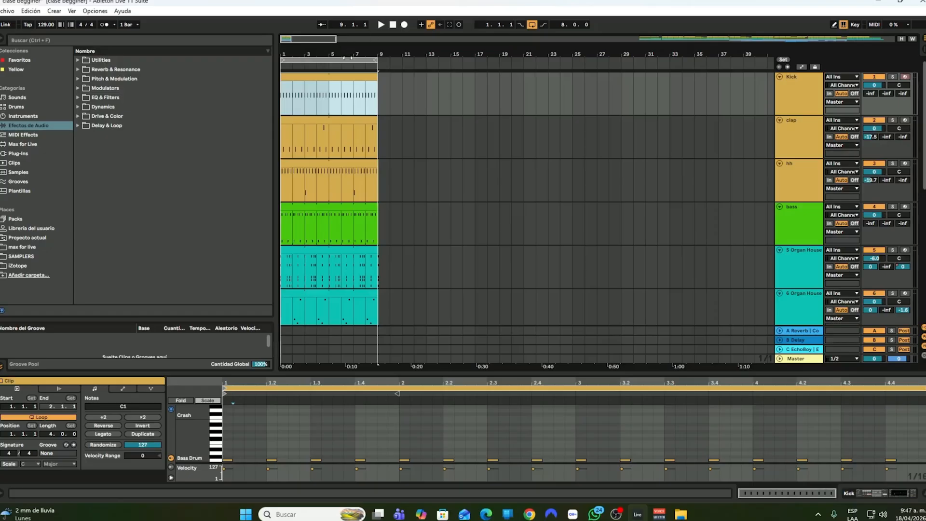
pyautogui.click(297, 121)
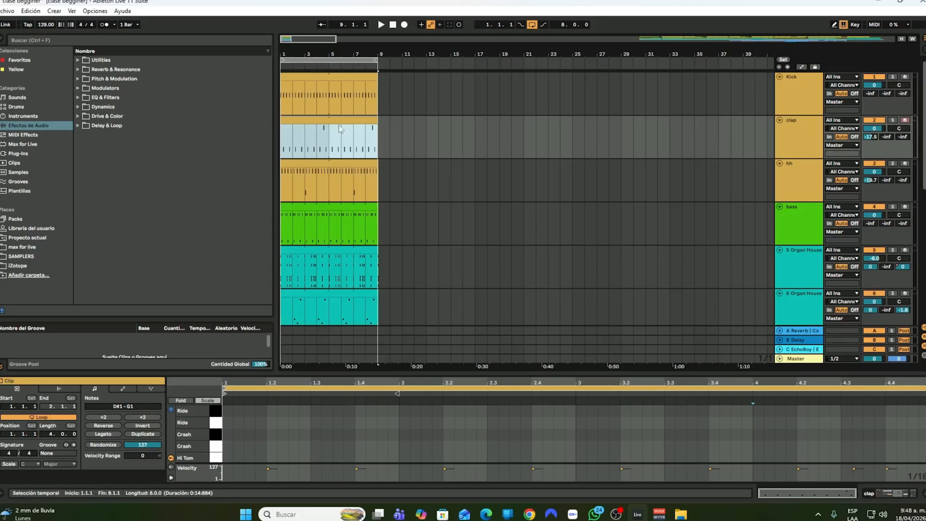
pyautogui.moveTo(339, 125); pyautogui.dragTo(410, 132)
pyautogui.moveTo(328, 164); pyautogui.dragTo(434, 169)
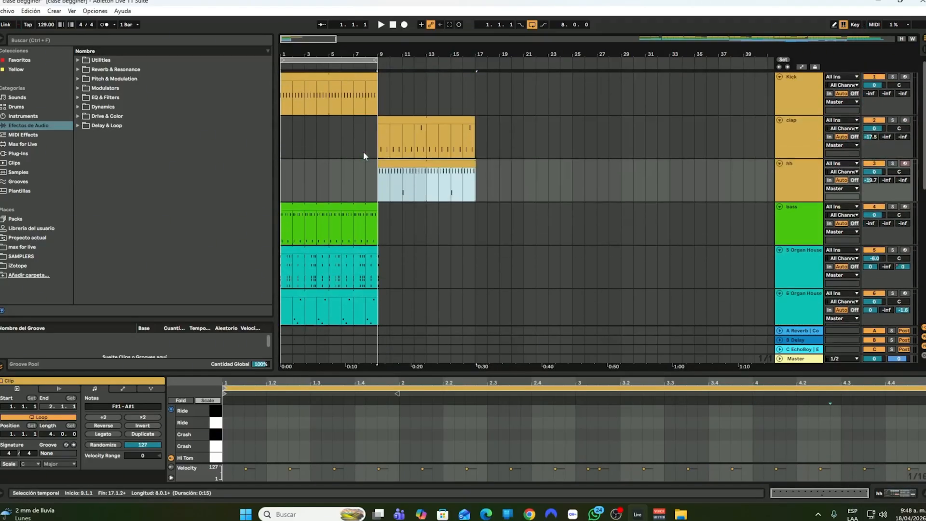
# Step: Move the 6 Organ House, 10 Wavetable and 11 Conga clips from bar 1 to start at bar 9
pyautogui.scroll(-3, 366, 148)
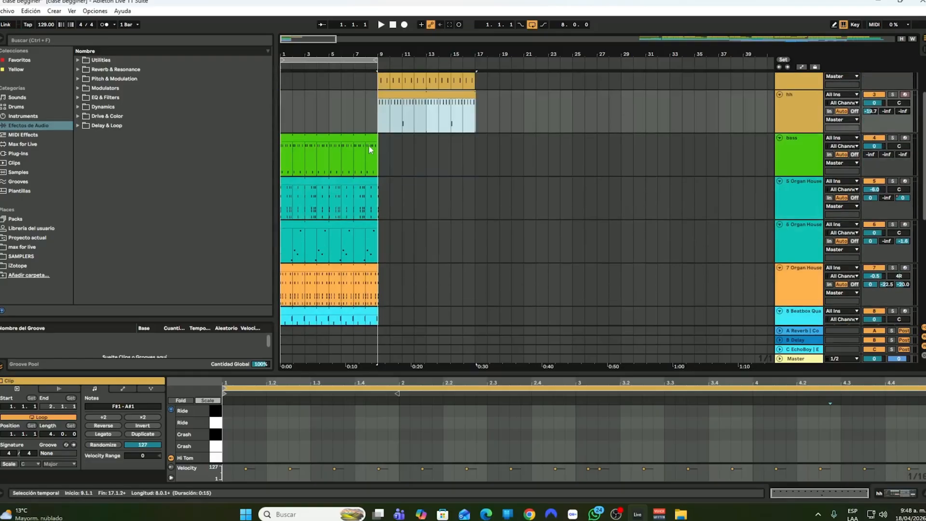
pyautogui.scroll(-2, 369, 145)
pyautogui.click(318, 186)
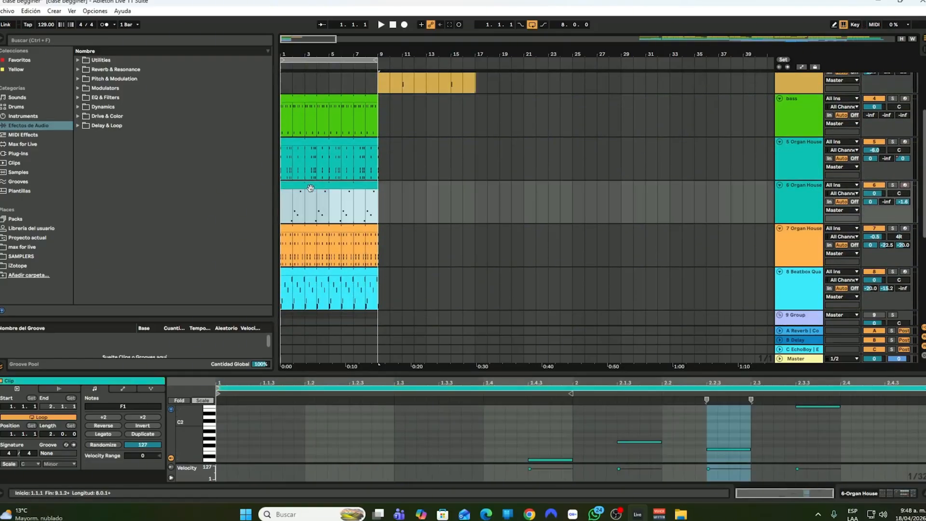
pyautogui.moveTo(310, 188); pyautogui.dragTo(415, 203)
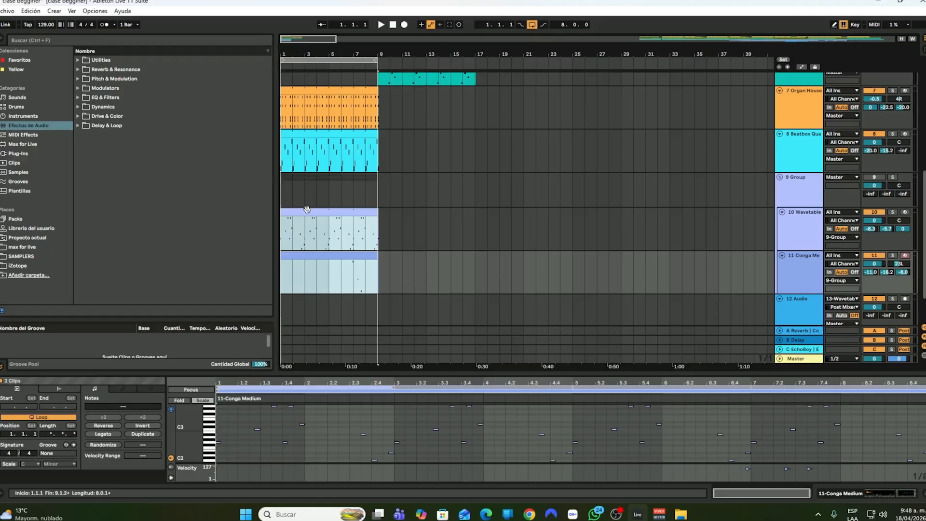
pyautogui.moveTo(306, 210); pyautogui.dragTo(406, 226)
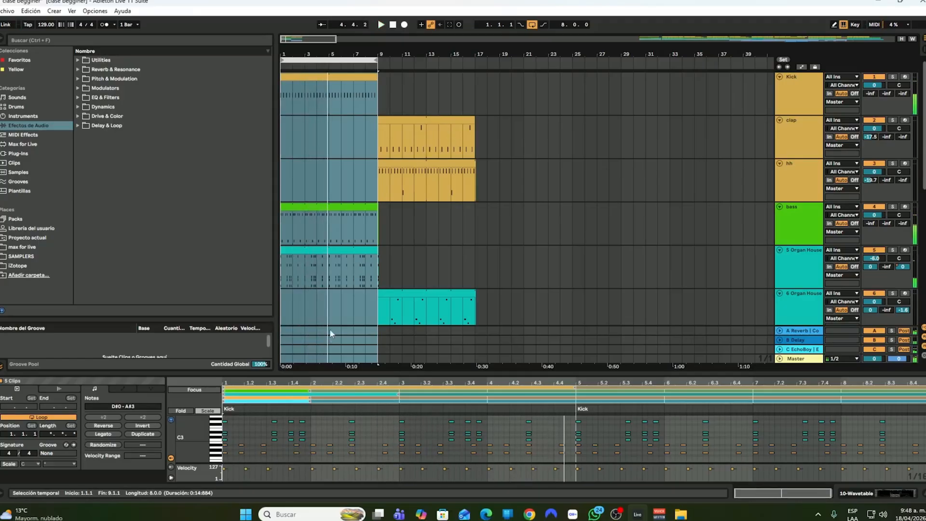
# Step: Move the 5 Organ House clip from bar 1 to start at bar 9
pyautogui.scroll(-3, 338, 255)
pyautogui.click(332, 192)
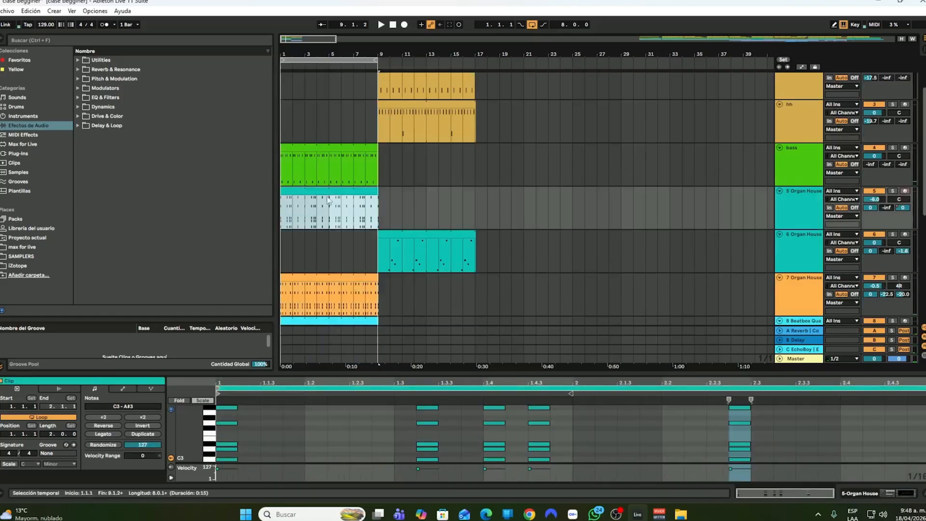
pyautogui.moveTo(301, 193); pyautogui.dragTo(402, 197)
# Step: Play the looped section from bar 1 to bar 9 to hear the remaining clips
pyautogui.press('space')
pyautogui.click(323, 60)
pyautogui.press('space')
pyautogui.press('space')
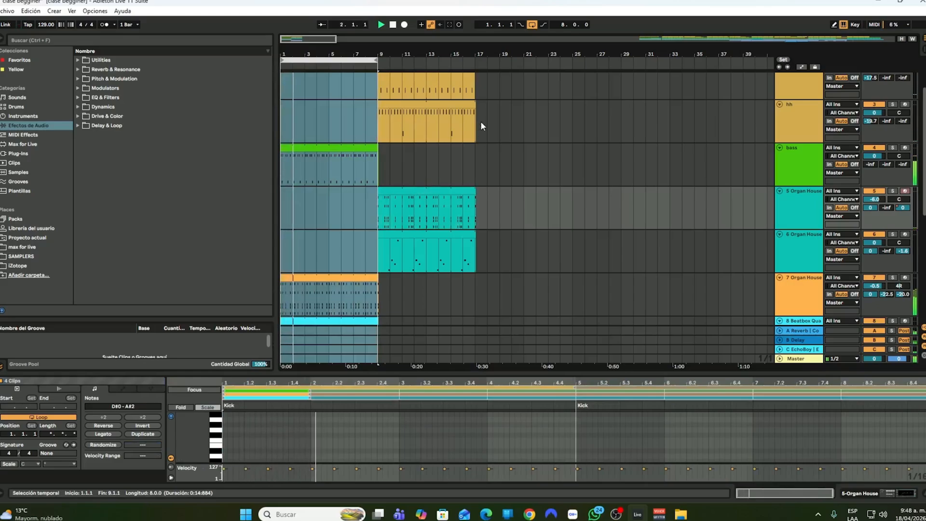
# Step: Delete the excess end of the Kick clip between 9.1.1 and 9.1.2
pyautogui.scroll(2, 480, 125)
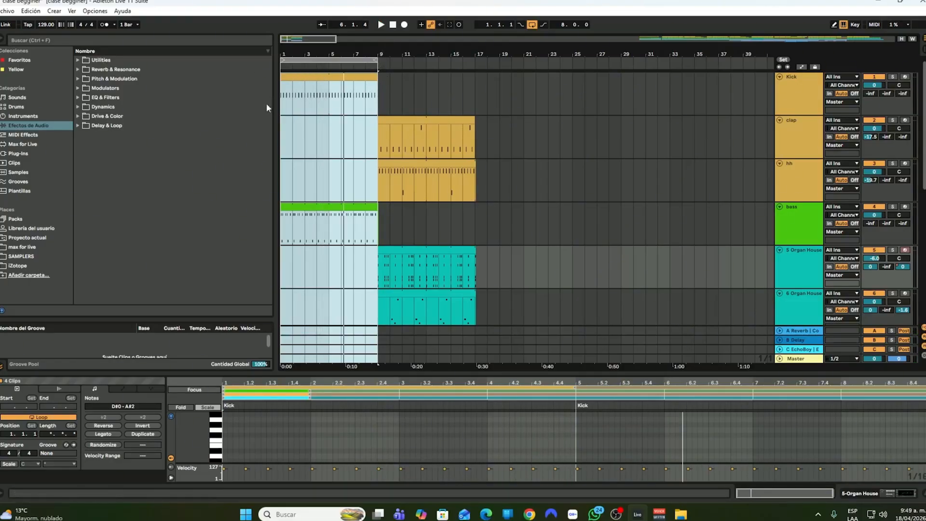
pyautogui.moveTo(367, 52); pyautogui.dragTo(391, 73)
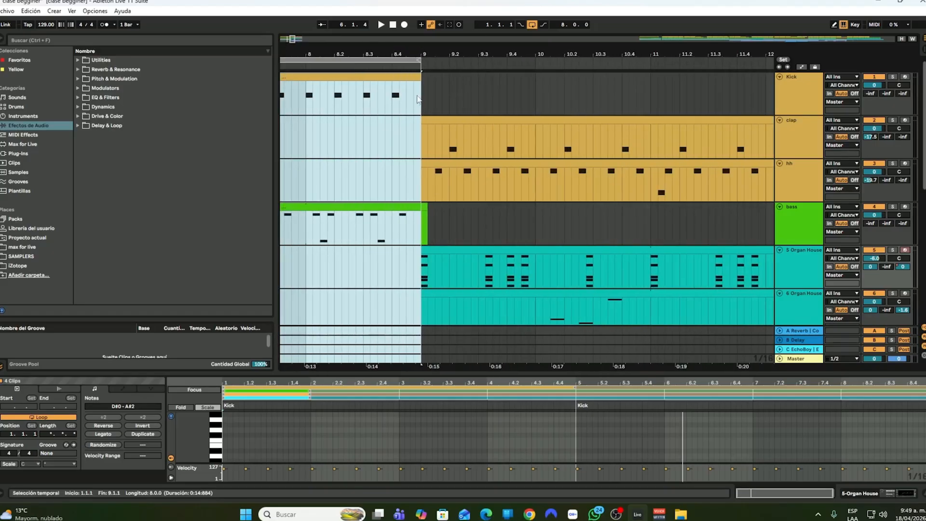
pyautogui.moveTo(423, 87)
pyautogui.mouseDown()
pyautogui.moveTo(377, 268)
pyautogui.moveTo(447, 117)
pyautogui.moveTo(428, 89)
pyautogui.mouseUp()
pyautogui.scroll(1, 416, 85)
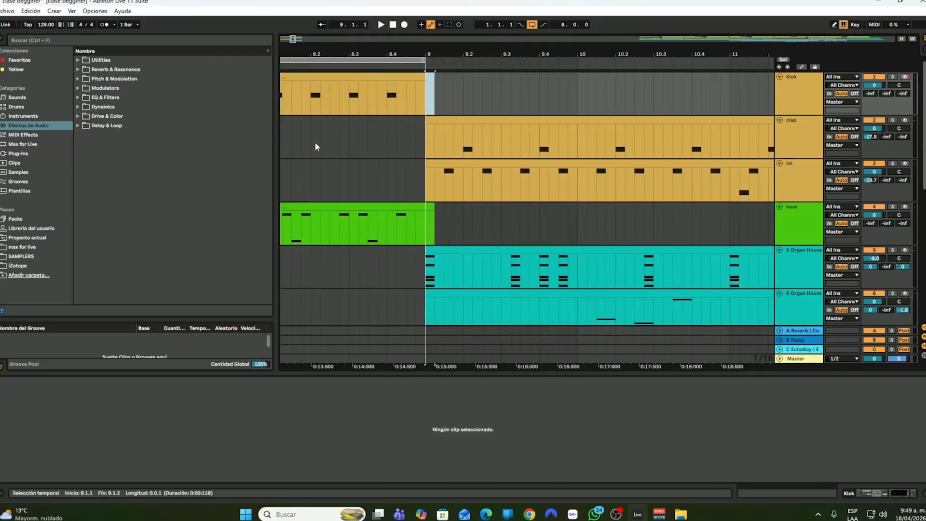
# Step: Delete the last beat before bar 9, from 8.4.1 to 9.1.1, across all tracks to leave a silent gap
pyautogui.click(433, 78)
pyautogui.moveTo(406, 58); pyautogui.dragTo(405, 77)
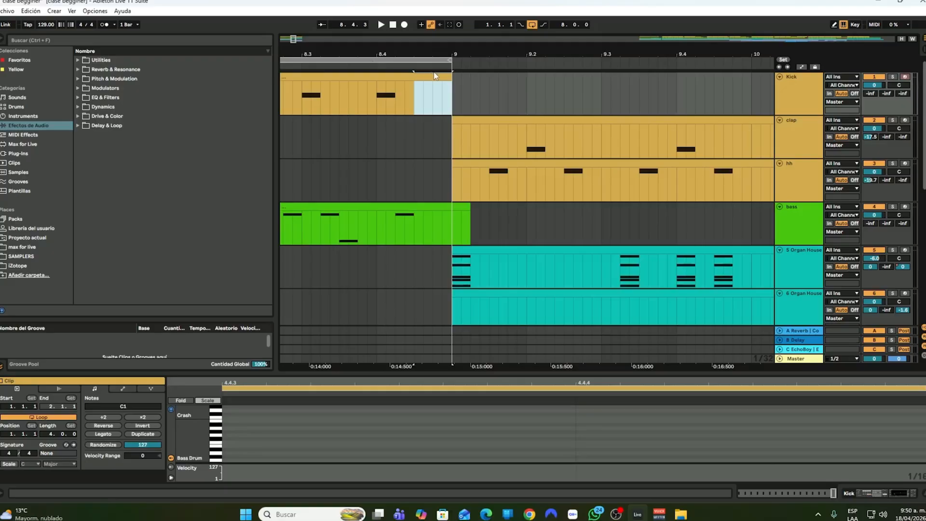
pyautogui.click(755, 214)
pyautogui.moveTo(456, 74); pyautogui.dragTo(387, 392)
pyautogui.moveTo(306, 499); pyautogui.dragTo(235, 474)
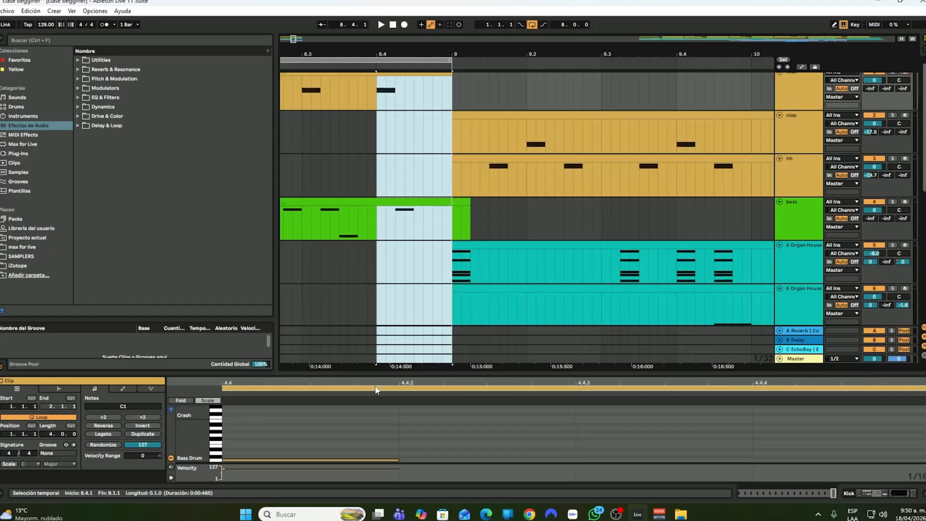
pyautogui.moveTo(375, 387); pyautogui.dragTo(376, 385)
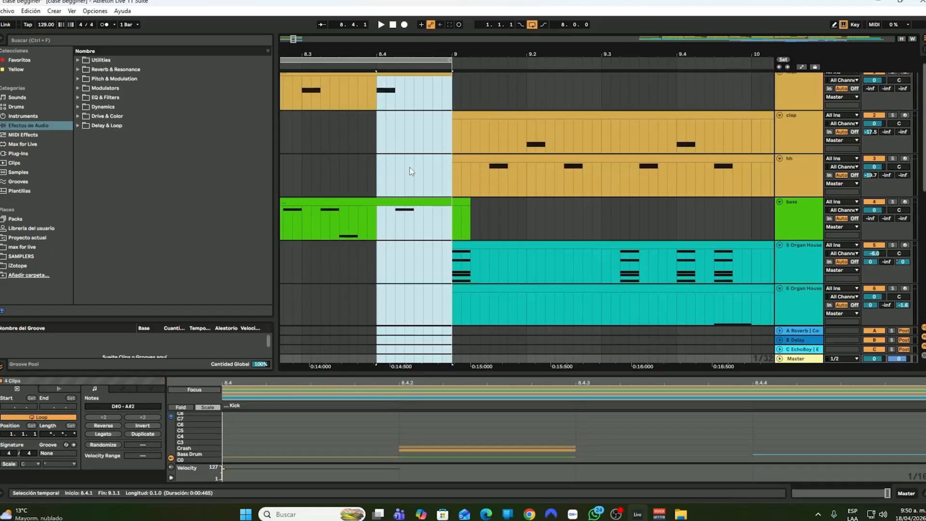
pyautogui.press('Delete')
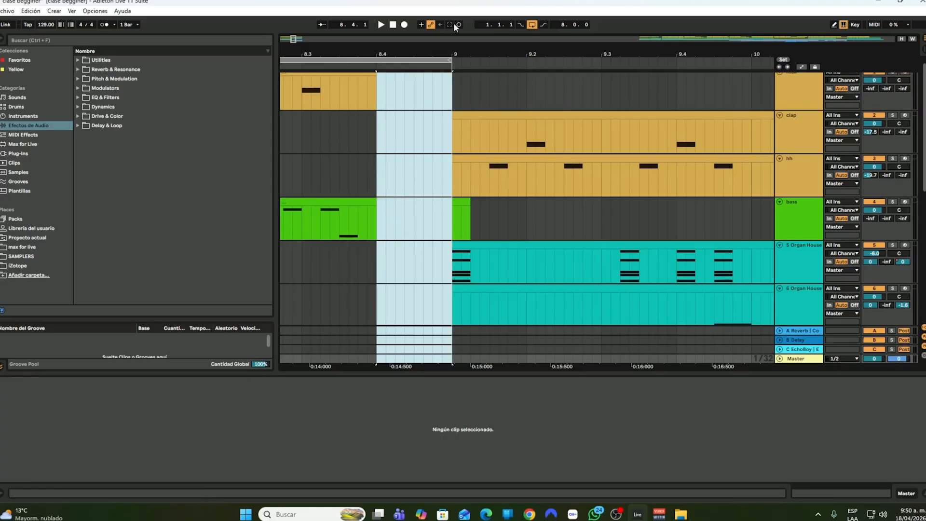
pyautogui.scroll(1, 395, 145)
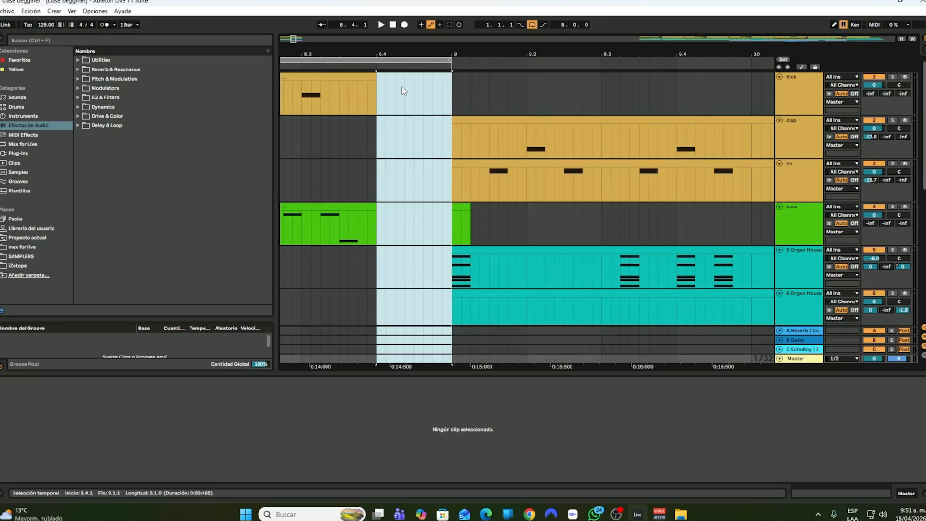
pyautogui.scroll(-10, 419, 183)
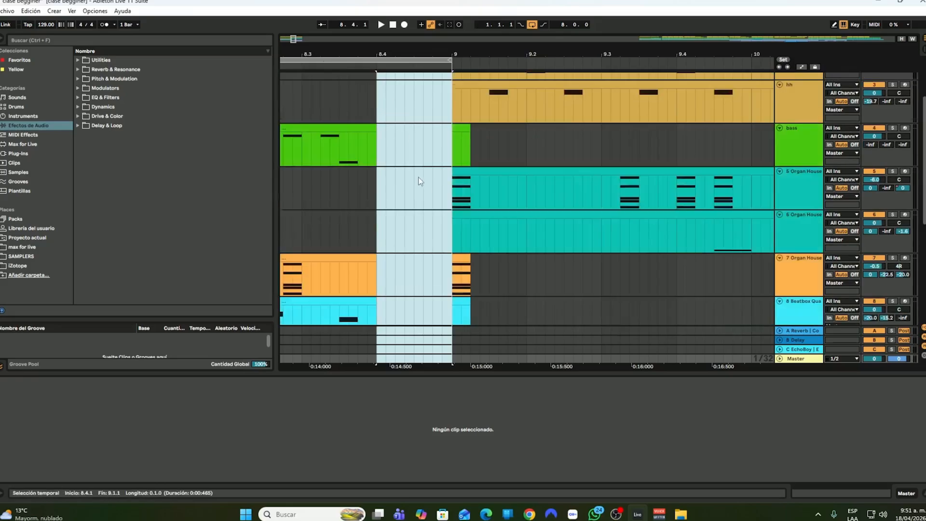
pyautogui.scroll(8, 408, 209)
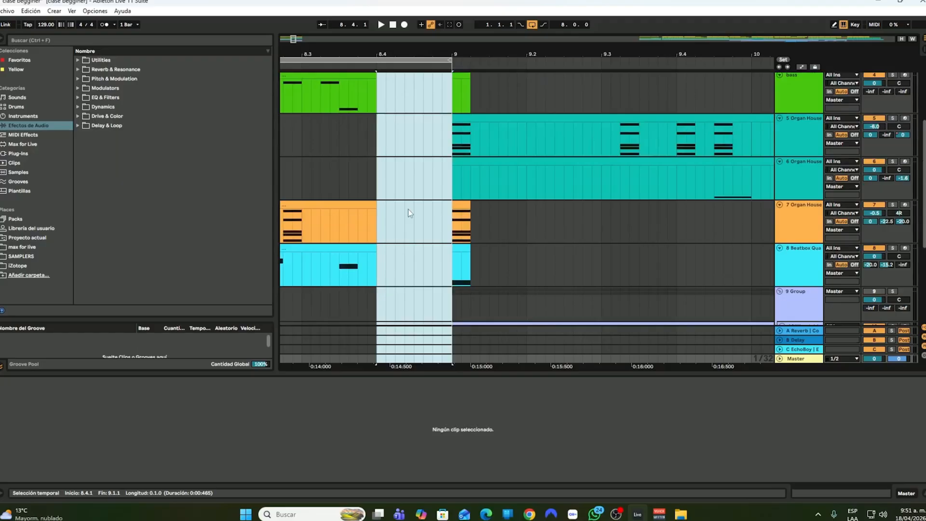
pyautogui.scroll(-10, 408, 205)
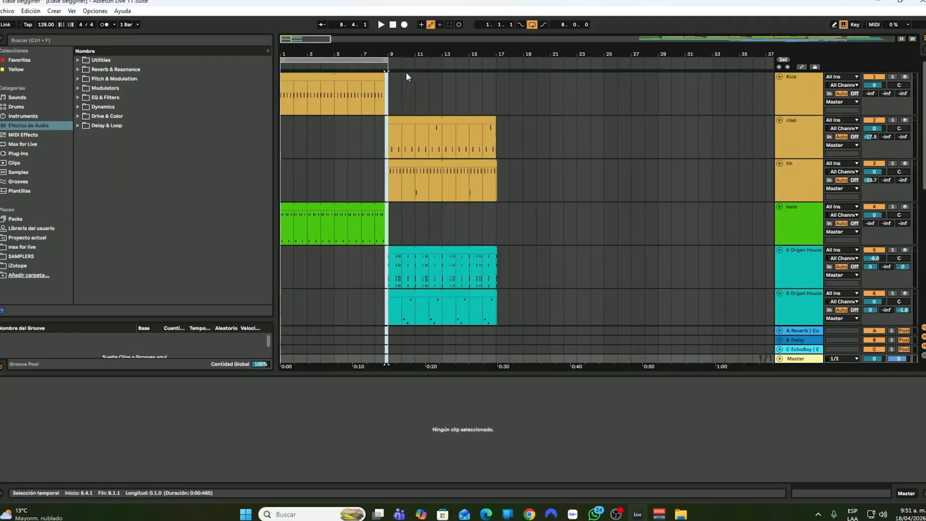
# Step: Duplicate the clips of all tracks between bars 1 and 9 into the section from bar 9 to bar 17
pyautogui.click(388, 76)
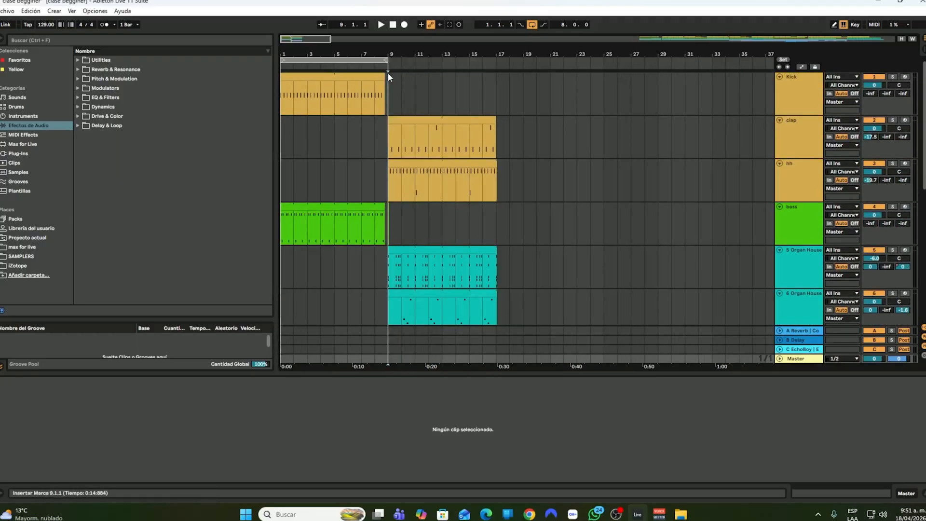
pyautogui.moveTo(386, 73); pyautogui.dragTo(237, 461)
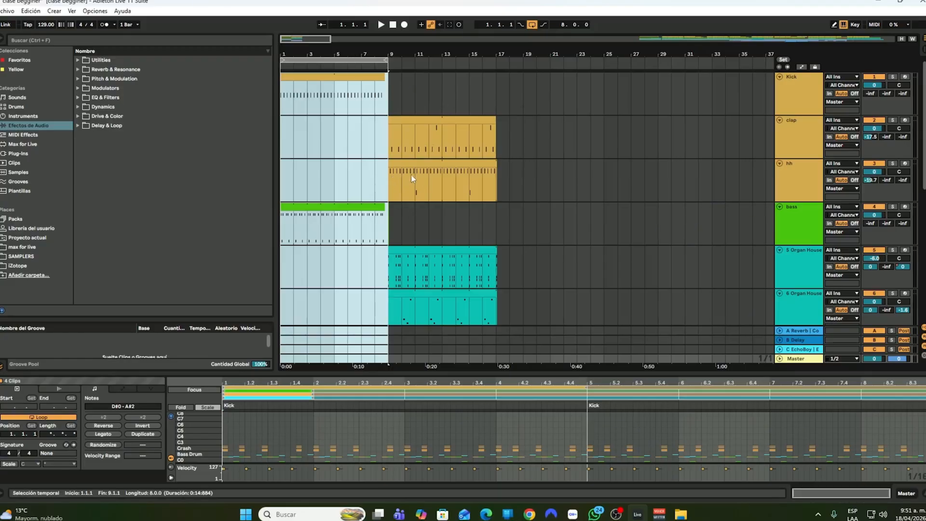
pyautogui.hotkey('ctrl', 'd')
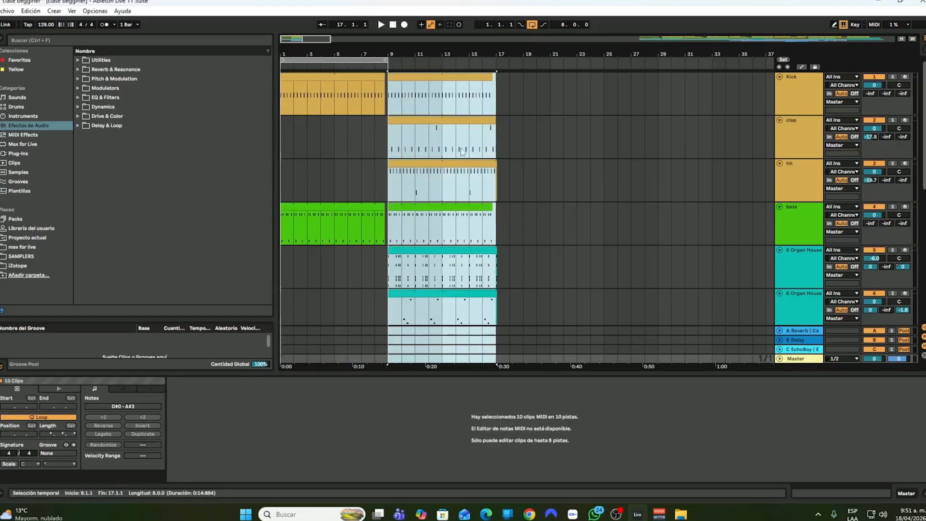
# Step: Move the 10 Wavetable and 11 Conga clips from bar 9 to start at bar 17
pyautogui.scroll(-6, 462, 151)
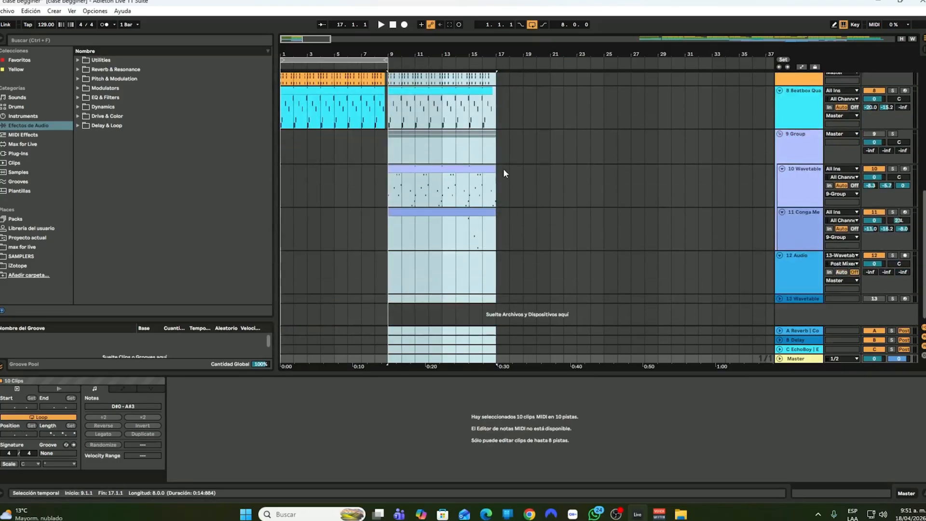
pyautogui.moveTo(502, 167); pyautogui.dragTo(387, 238)
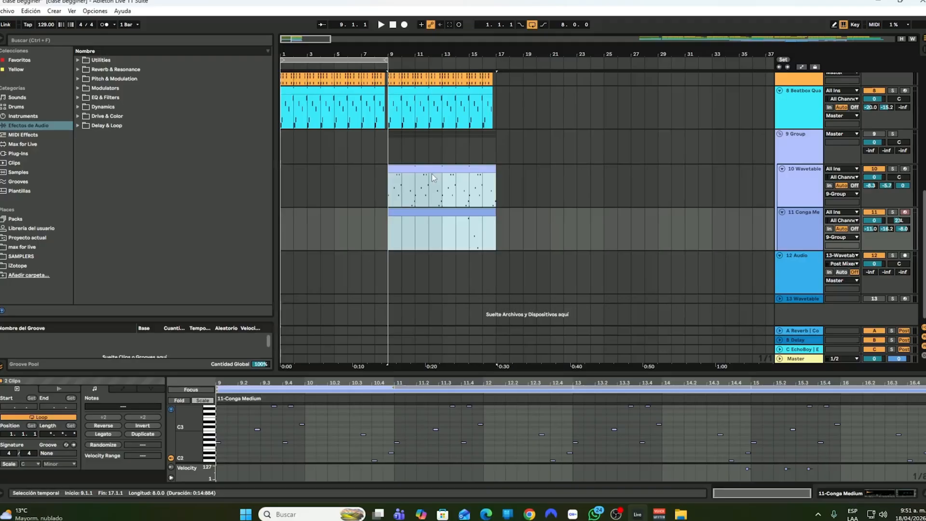
pyautogui.moveTo(432, 174); pyautogui.dragTo(541, 173)
# Step: Extend the arrangement loop so that it spans bar 1 to bar 17
pyautogui.scroll(3, 456, 137)
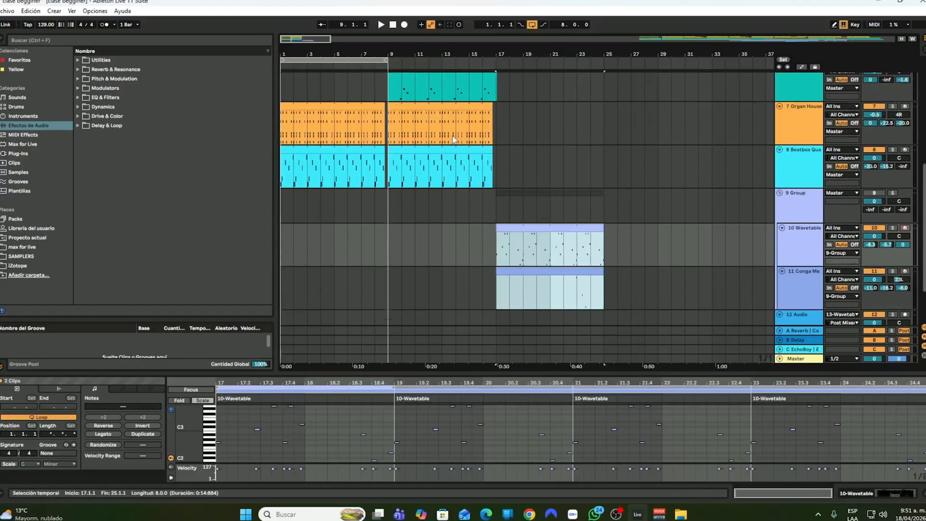
pyautogui.scroll(5, 453, 140)
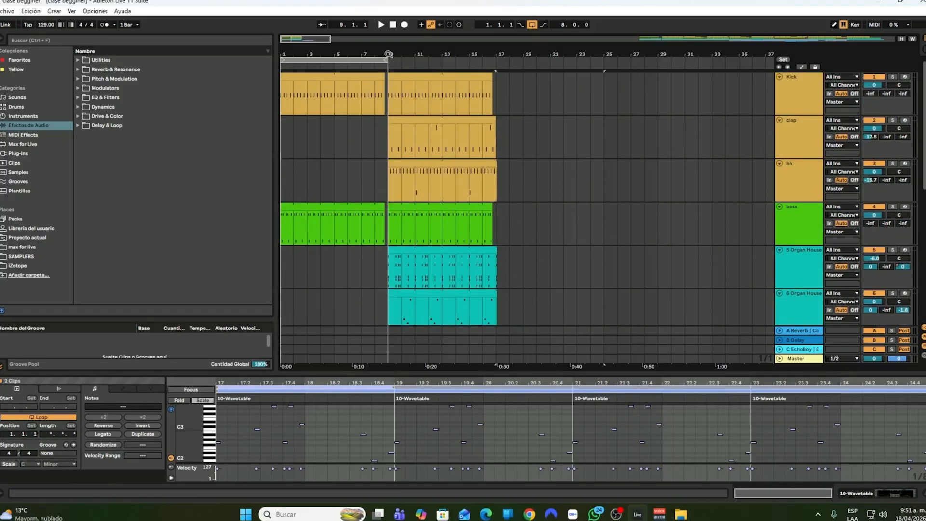
pyautogui.moveTo(388, 54); pyautogui.dragTo(499, 75)
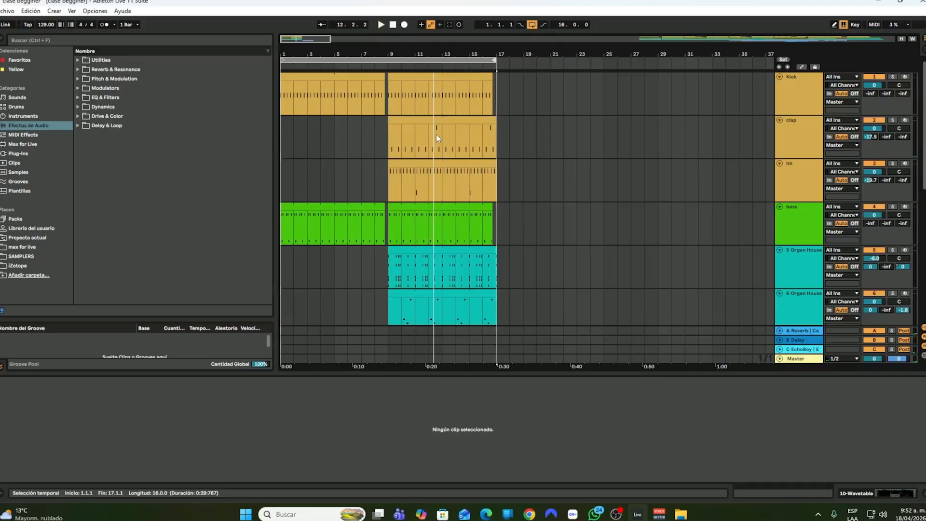
# Step: Extend the second Kick, bass, 7 Organ House and 8 Beatbox clips from 16.4.1 to end at bar 17
pyautogui.click(487, 76)
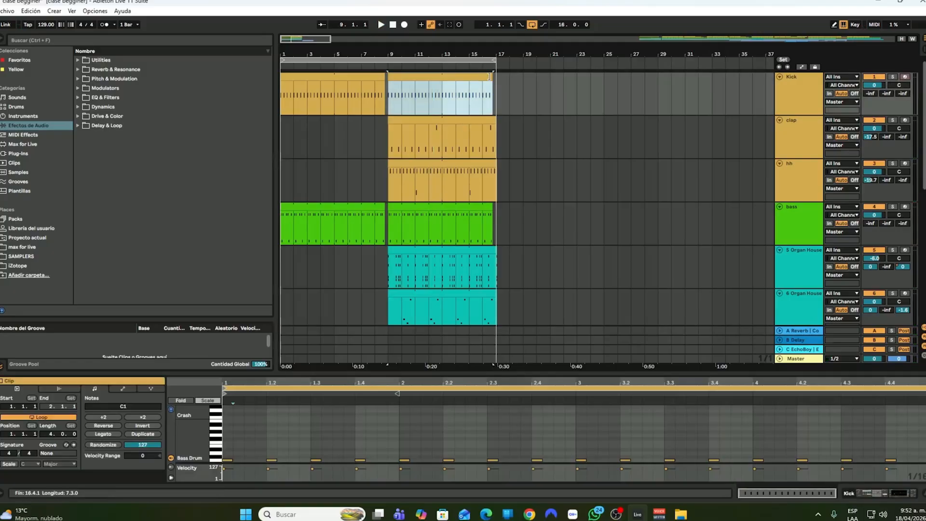
pyautogui.click(491, 205)
pyautogui.scroll(-6, 502, 197)
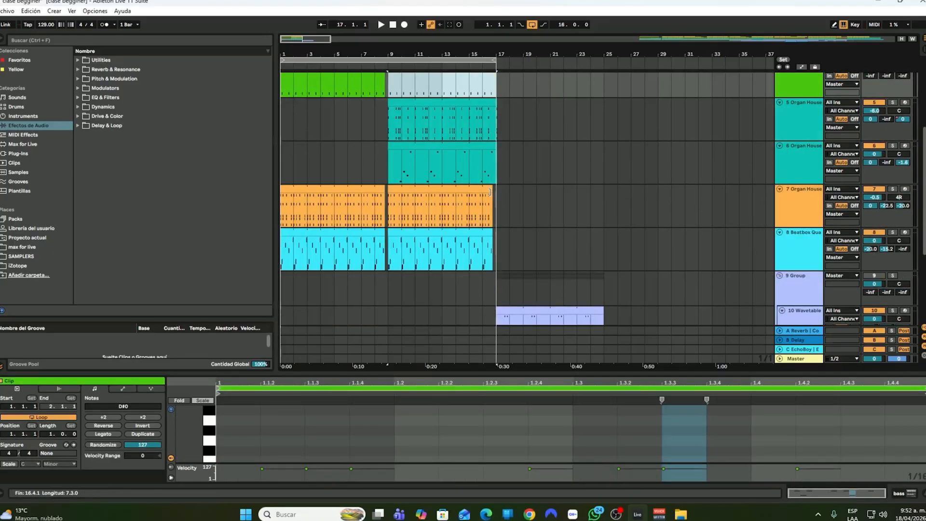
pyautogui.click(489, 192)
pyautogui.click(491, 244)
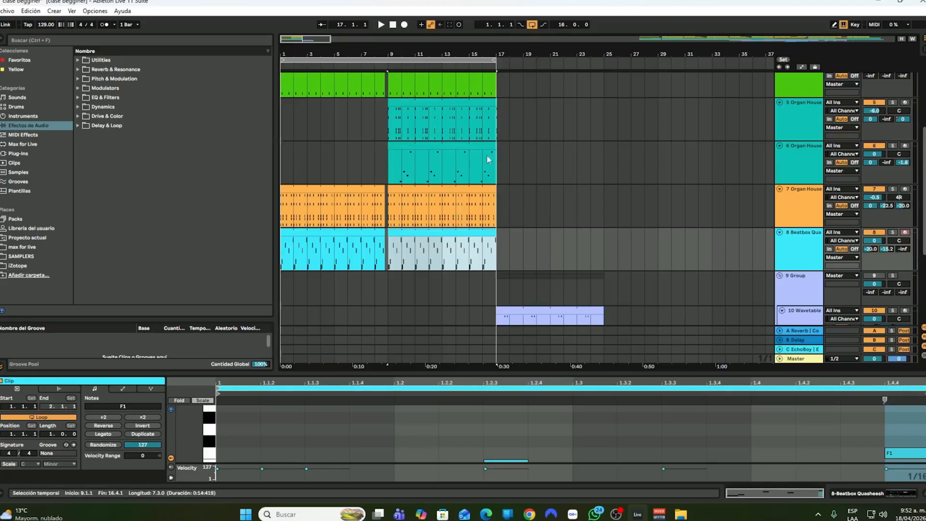
pyautogui.scroll(5, 468, 143)
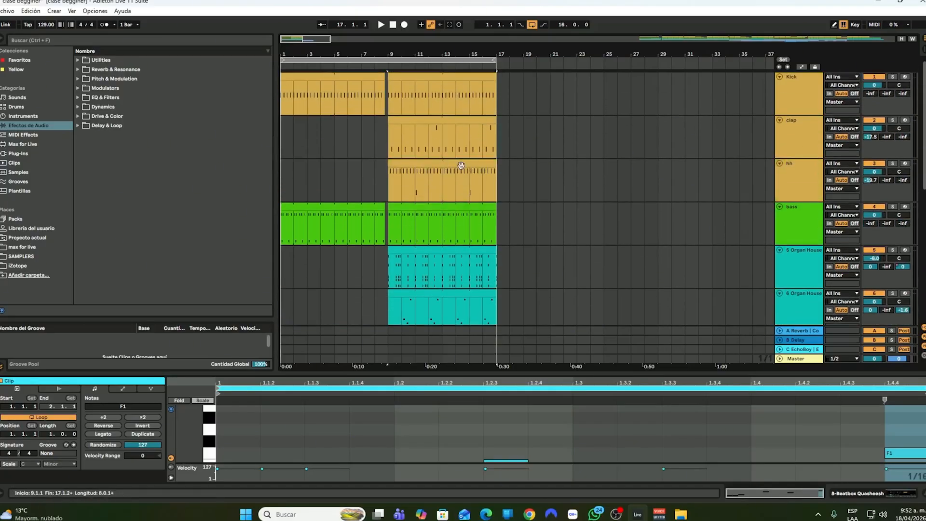
pyautogui.scroll(-1, 573, 205)
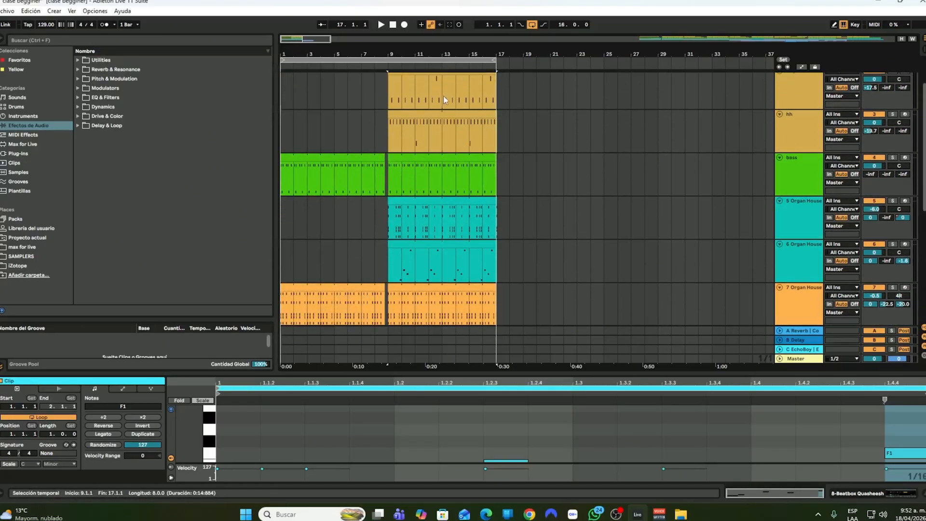
pyautogui.scroll(-2, 548, 229)
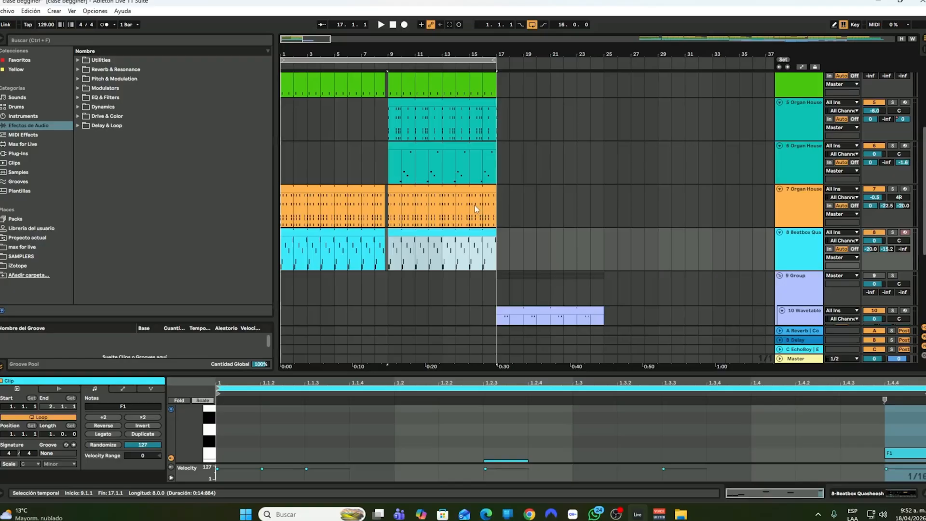
# Step: Look over the complete song arrangement across all tracks, including which clips form the intro before bar 17
pyautogui.scroll(-1, 475, 209)
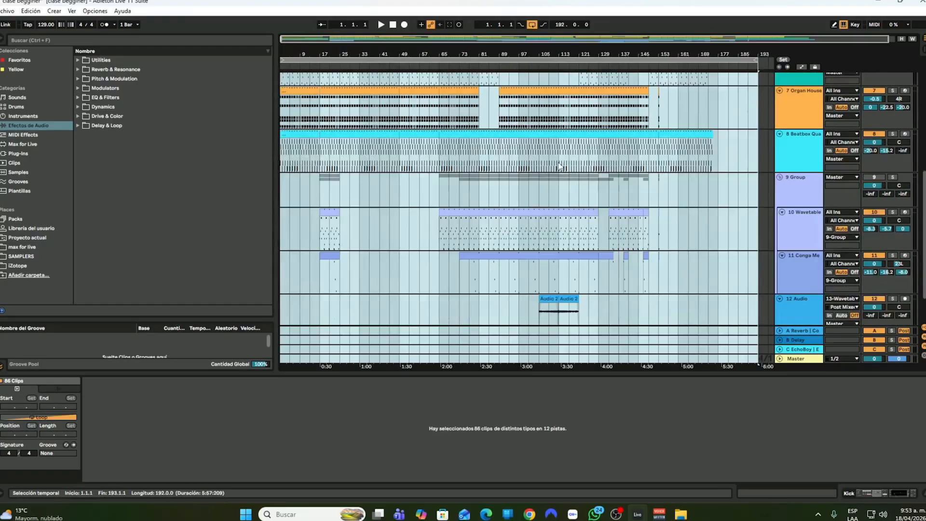
pyautogui.scroll(-2, 559, 166)
pyautogui.scroll(4, 559, 192)
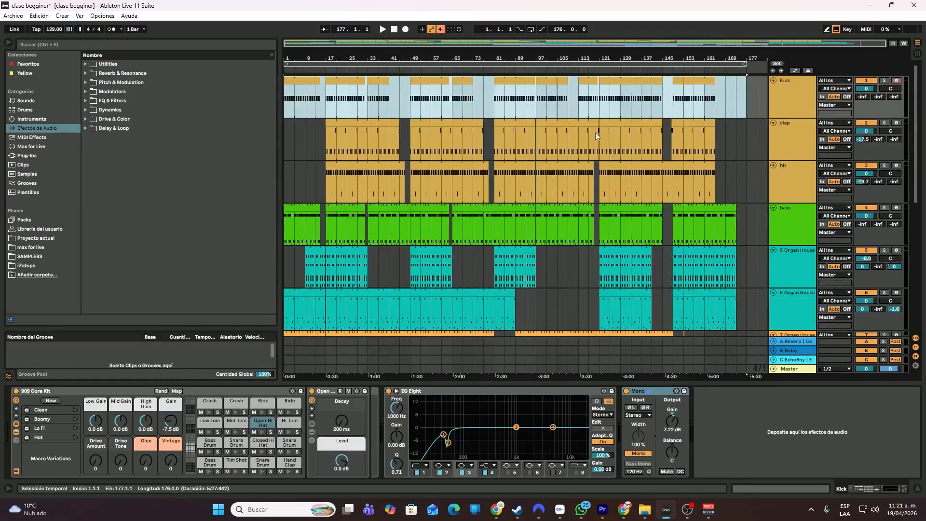
pyautogui.scroll(-3, 593, 140)
pyautogui.scroll(-4, 587, 154)
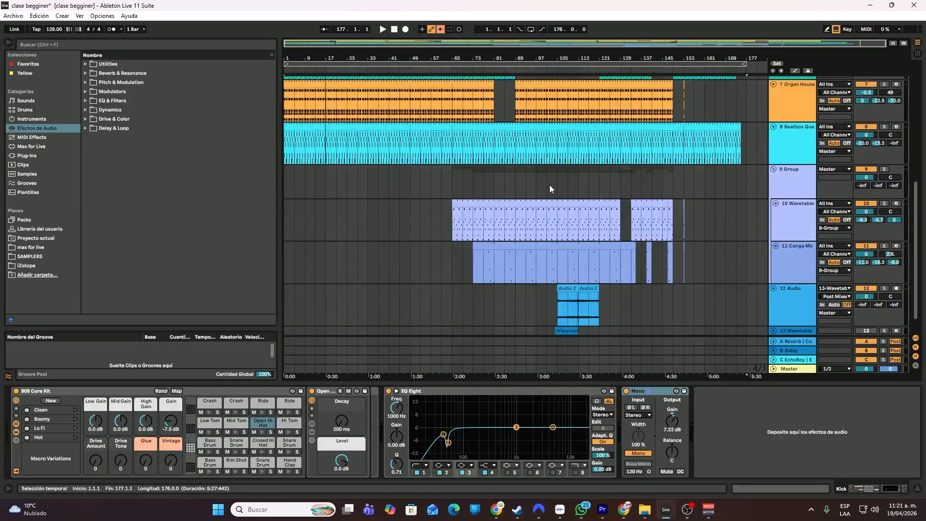
pyautogui.scroll(6, 549, 184)
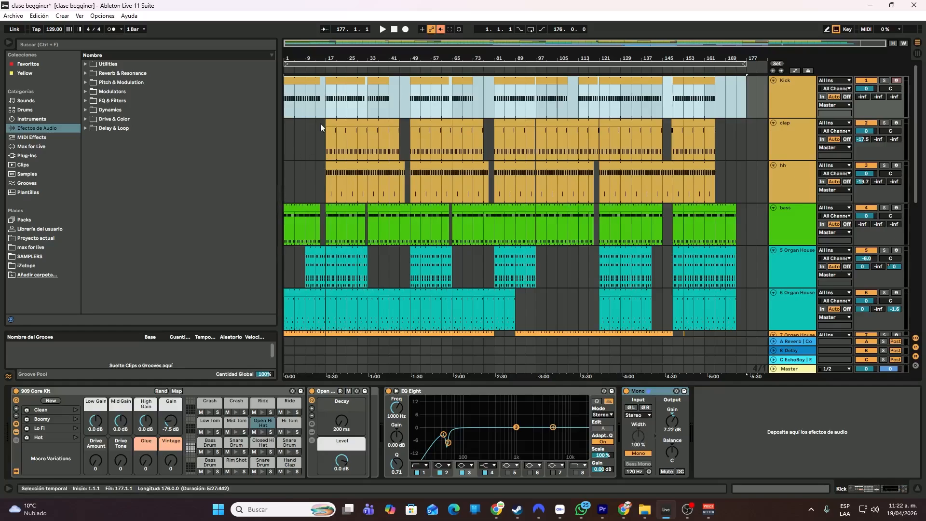
pyautogui.scroll(-5, 297, 226)
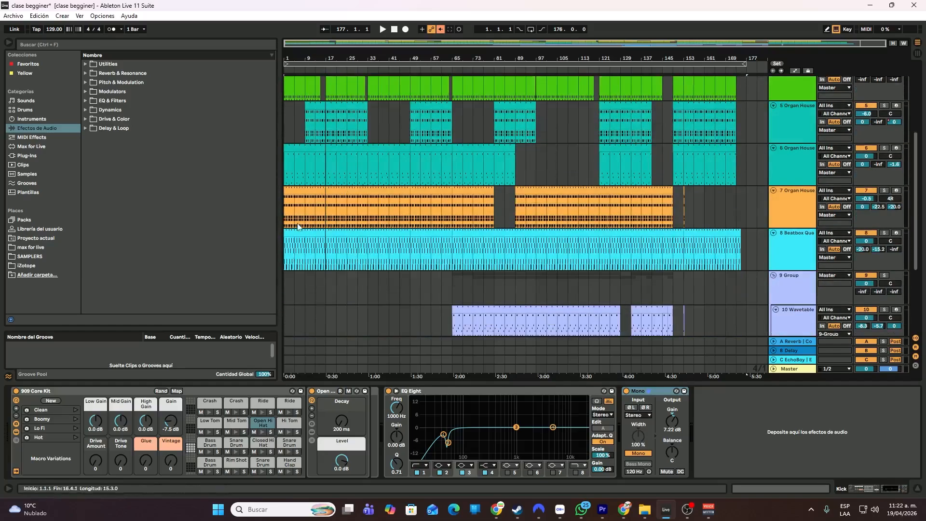
pyautogui.scroll(2, 301, 236)
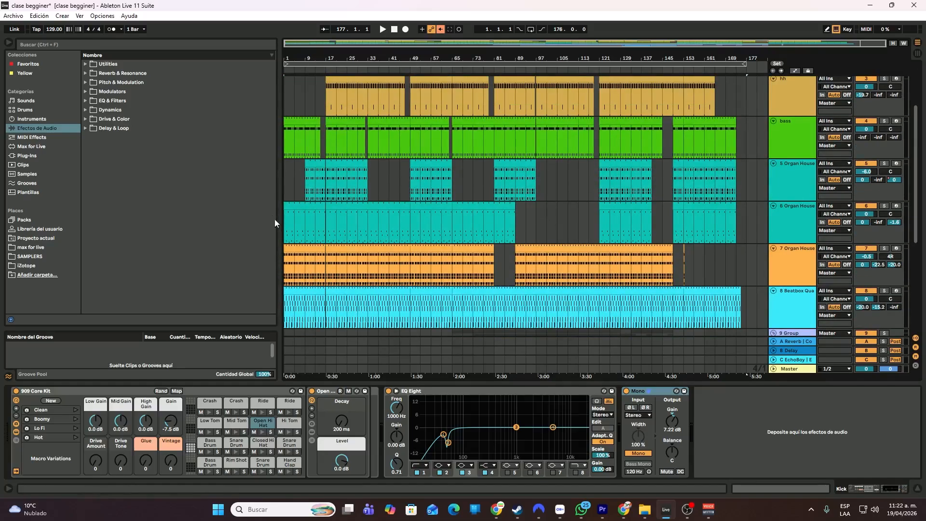
pyautogui.scroll(2, 301, 282)
pyautogui.scroll(2, 319, 212)
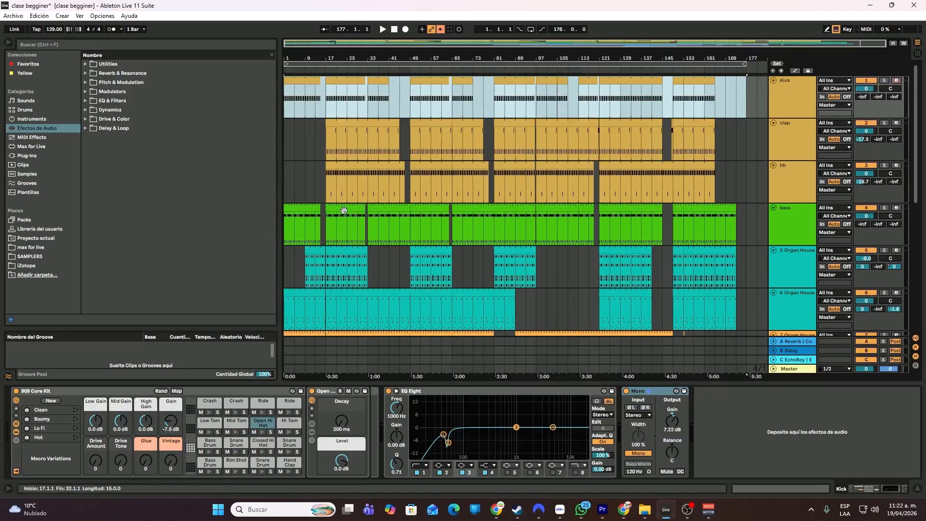
# Step: Examine where the drum, bass, organ, Wavetable, Conga and Audio clips enter and drop out after bar 17
pyautogui.scroll(-2, 401, 192)
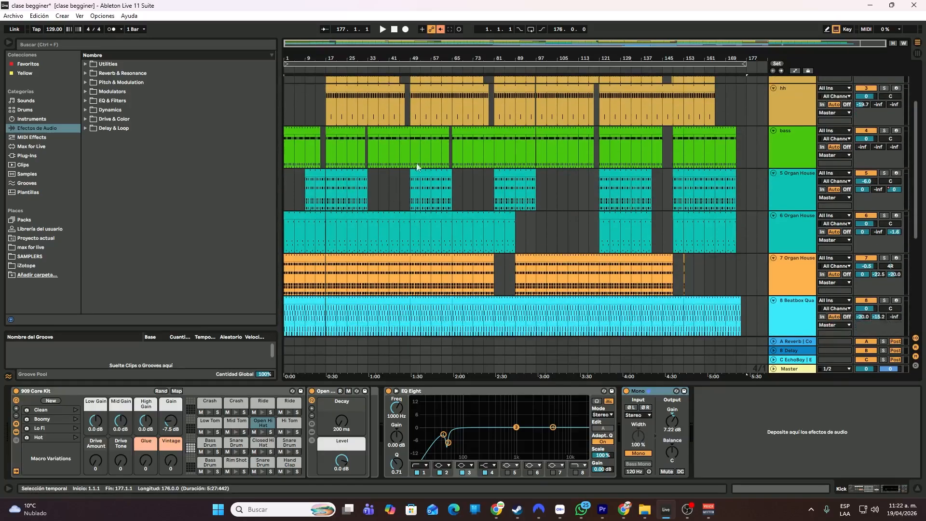
pyautogui.scroll(-4, 540, 262)
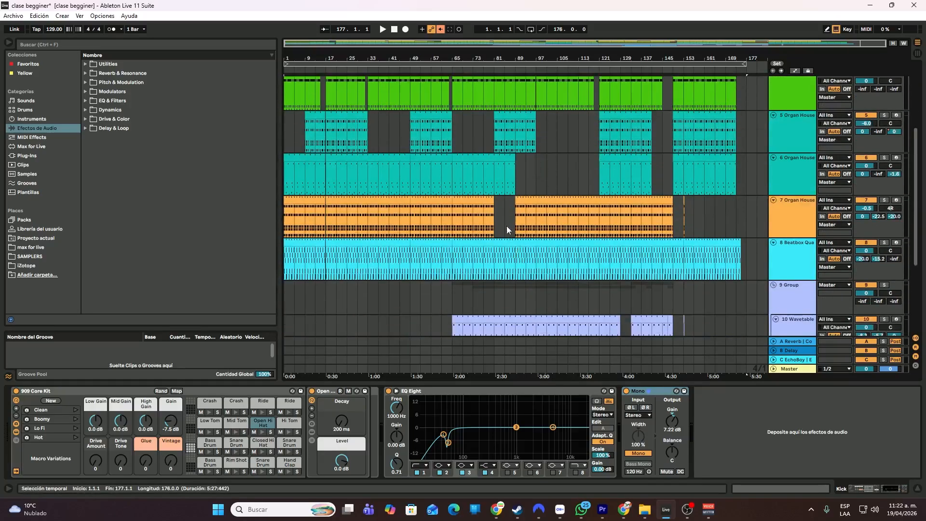
pyautogui.scroll(2, 506, 226)
pyautogui.scroll(-4, 510, 245)
pyautogui.scroll(2, 447, 150)
pyautogui.scroll(3, 448, 159)
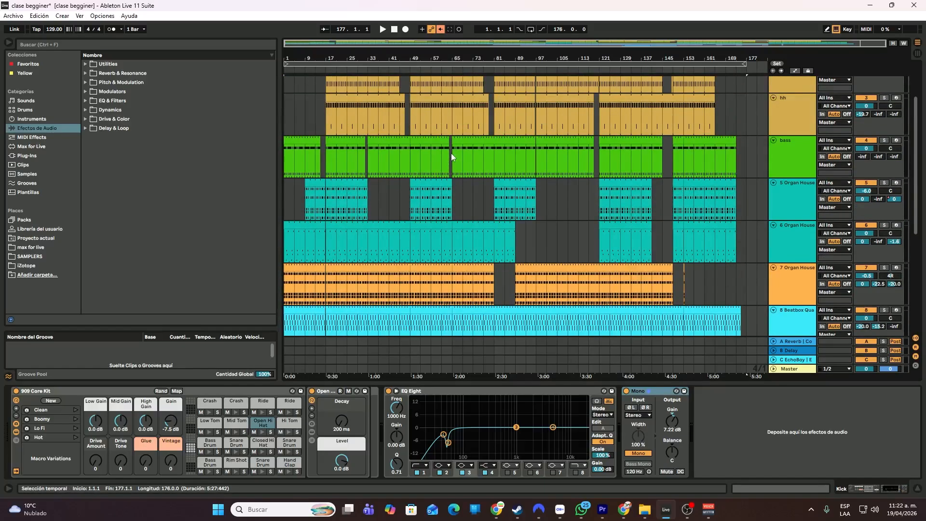
pyautogui.scroll(4, 434, 150)
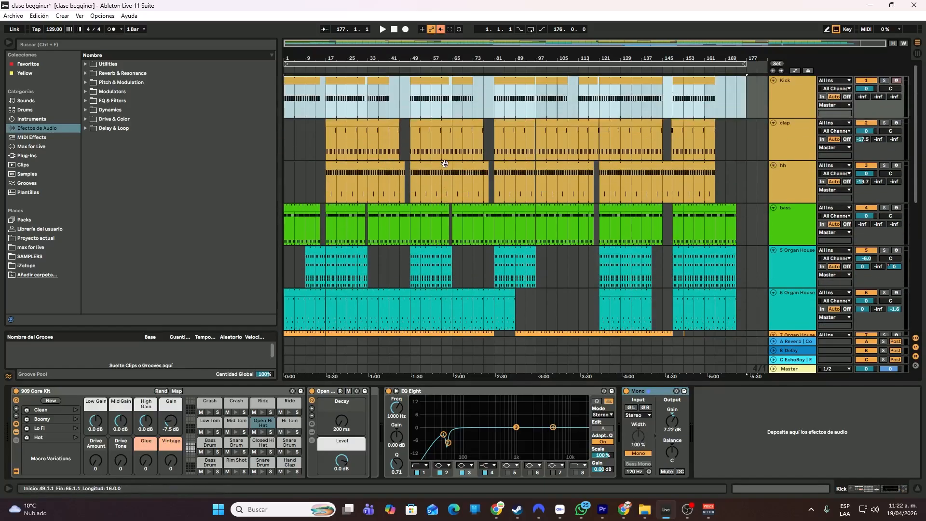
pyautogui.scroll(-10, 460, 207)
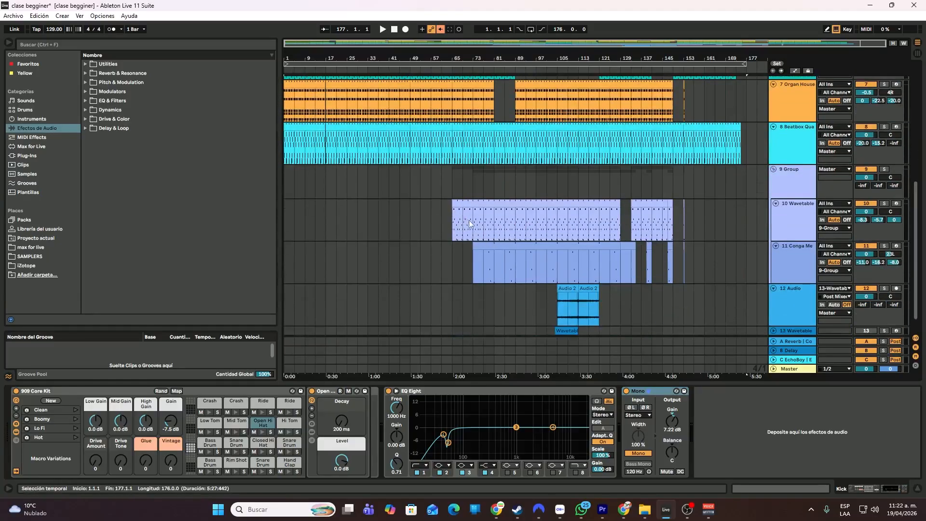
pyautogui.scroll(-1, 603, 285)
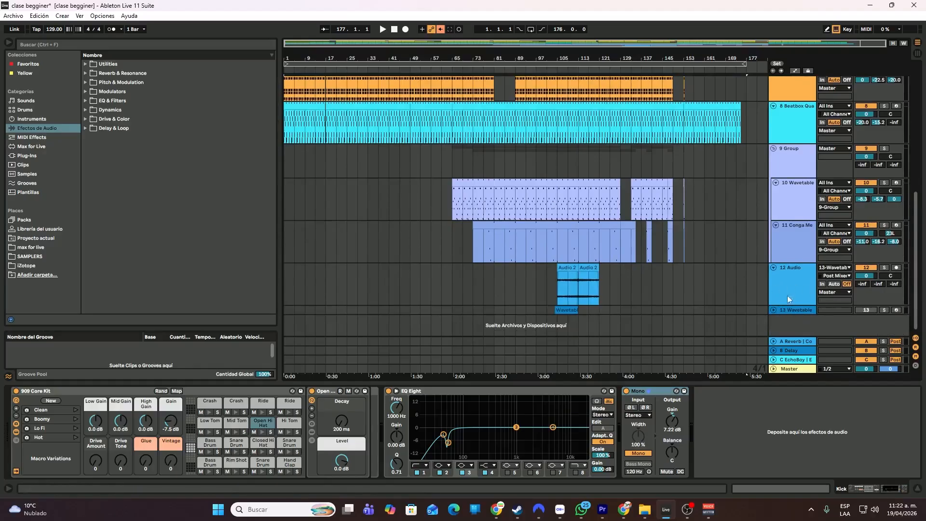
pyautogui.scroll(1, 661, 260)
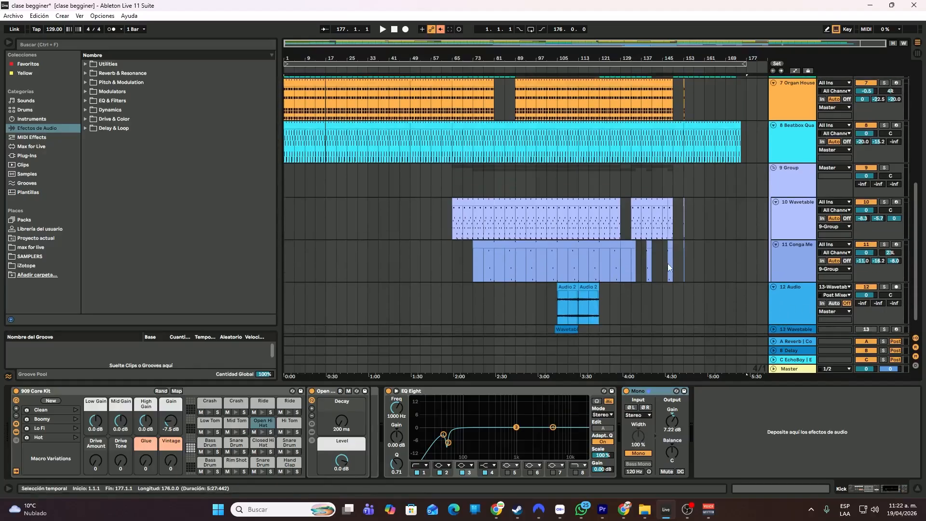
pyautogui.scroll(5, 668, 267)
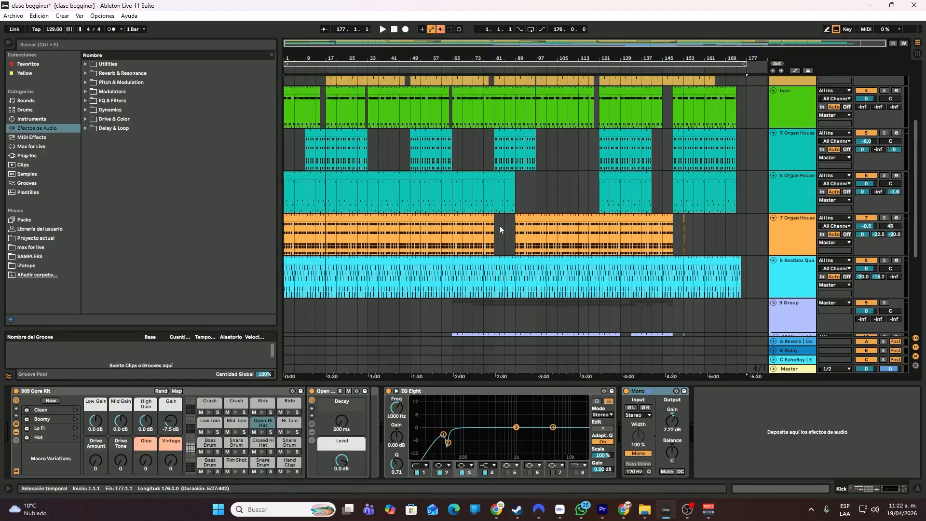
pyautogui.scroll(2, 566, 149)
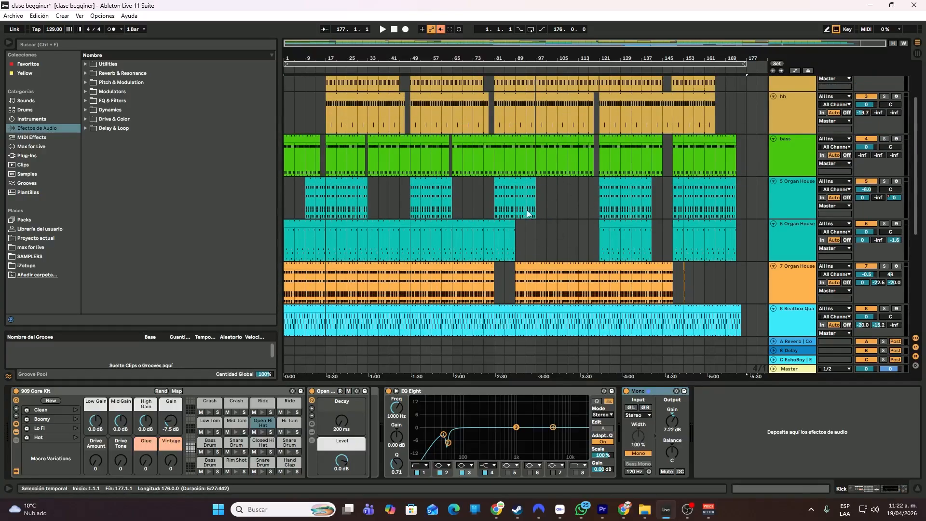
pyautogui.scroll(3, 528, 207)
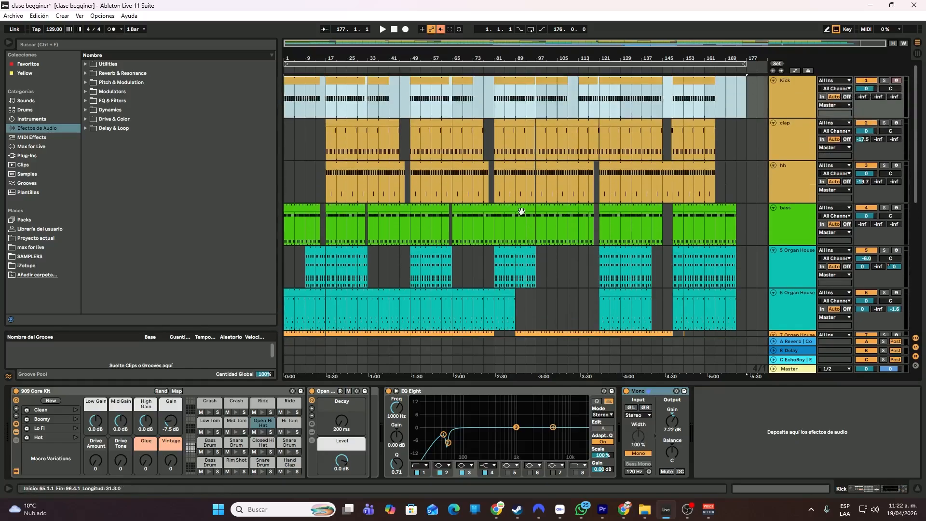
# Step: Play the arrangement from bar 81, where 7 Organ House drops out, and again from just before bar 89
pyautogui.scroll(-2, 536, 221)
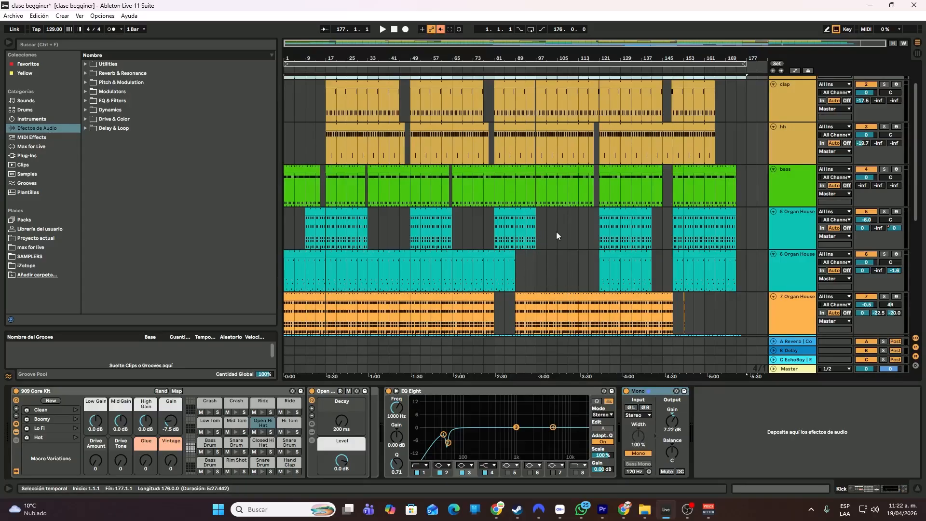
pyautogui.scroll(-2, 574, 226)
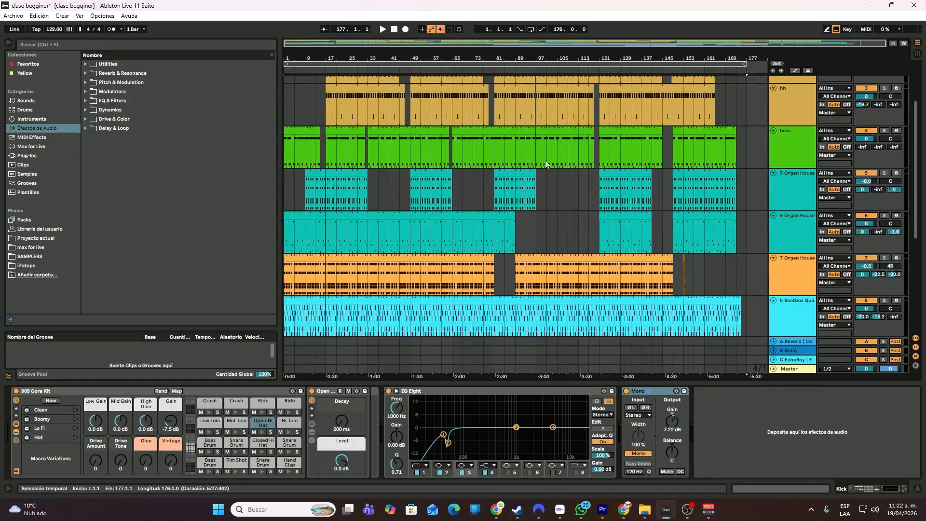
pyautogui.click(495, 70)
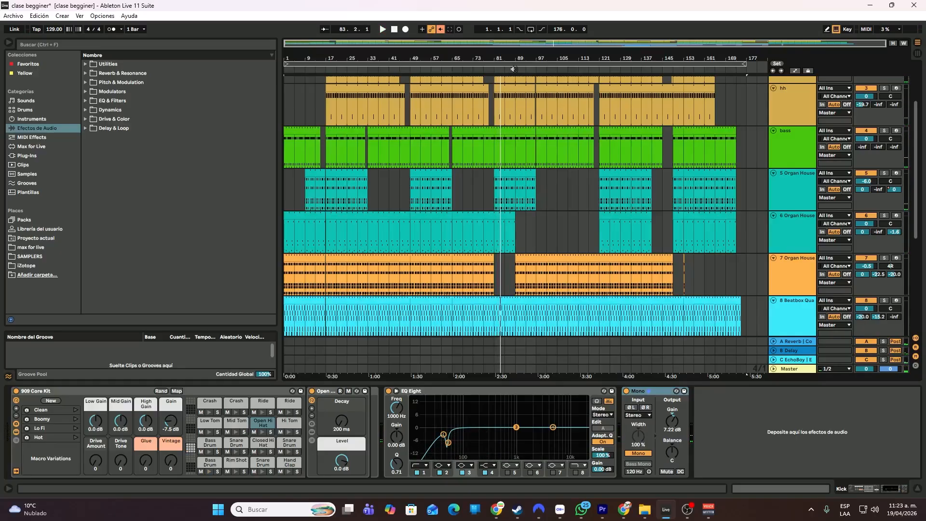
pyautogui.click(513, 69)
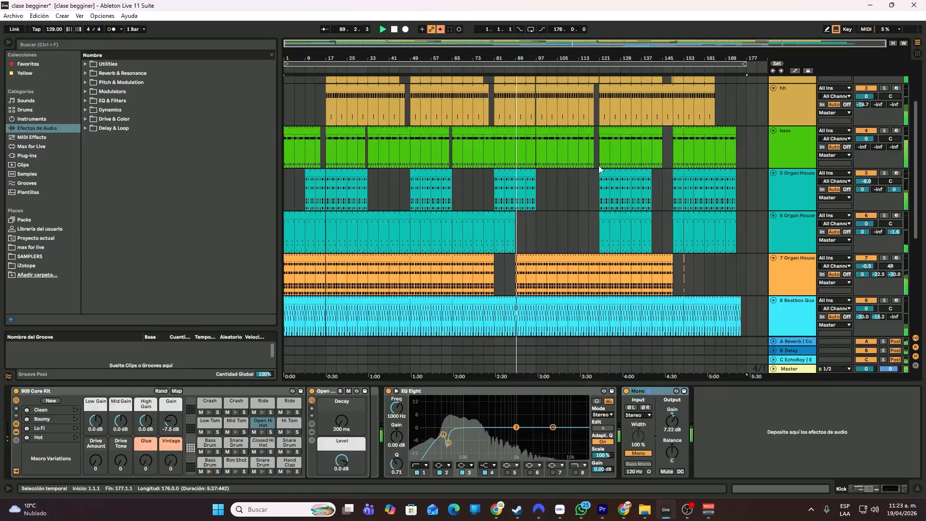
# Step: Follow playback from bar 89 to bar 102, checking which clips play across the drum, organ, Wavetable, Conga and Audio tracks, and stop there
pyautogui.scroll(-2, 585, 176)
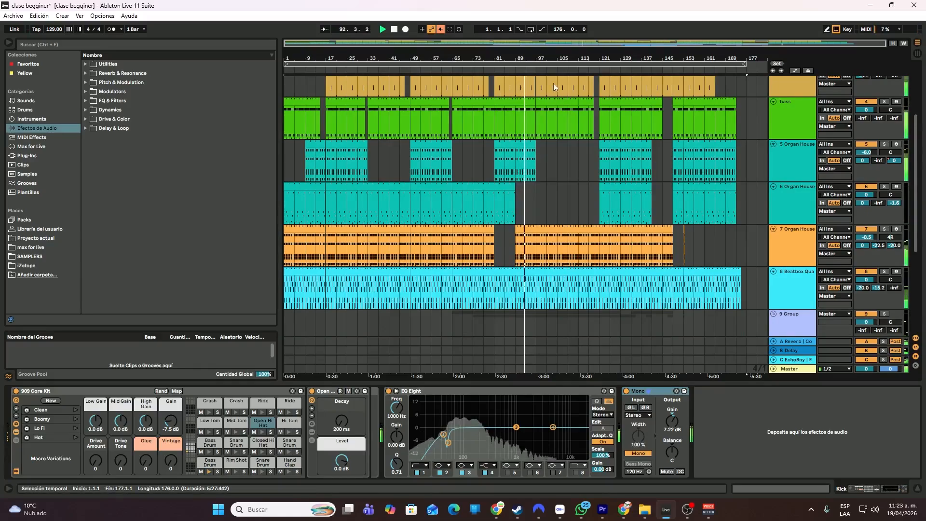
pyautogui.scroll(-6, 566, 126)
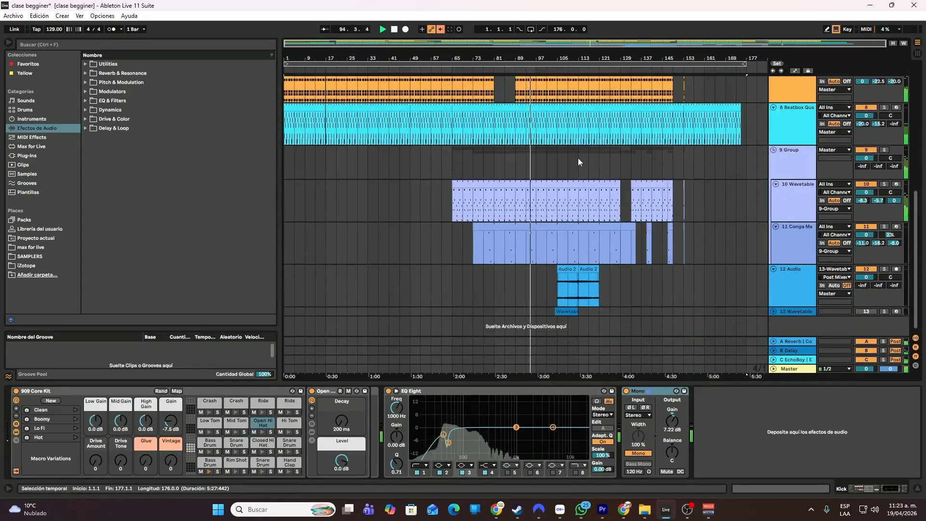
pyautogui.scroll(8, 578, 159)
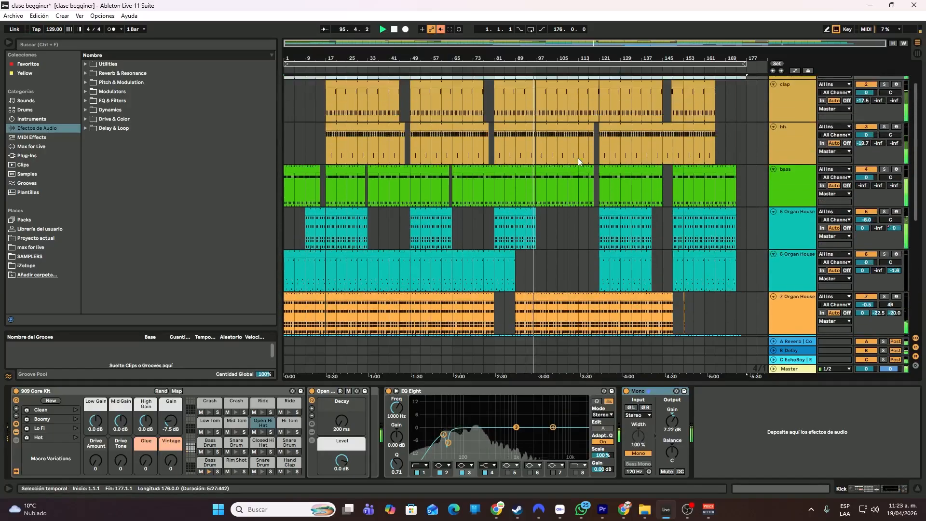
pyautogui.scroll(-2, 575, 155)
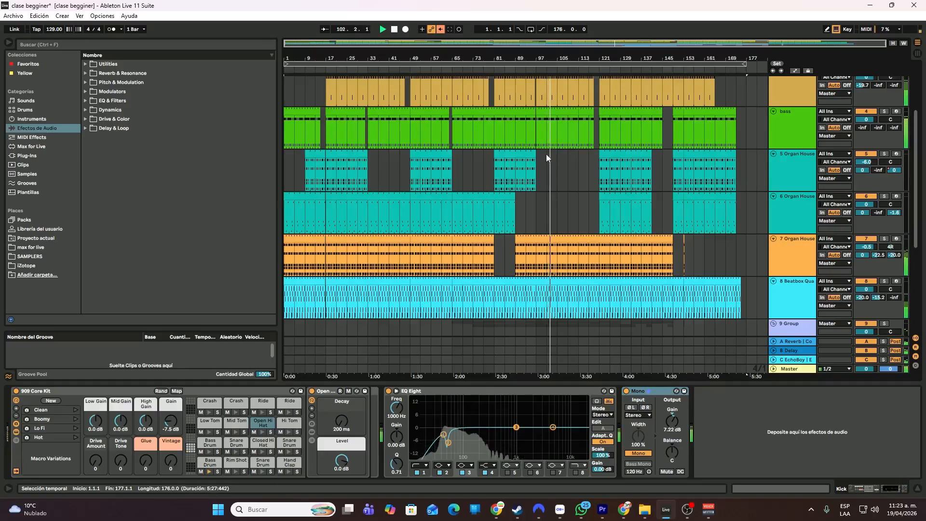
pyautogui.press('space')
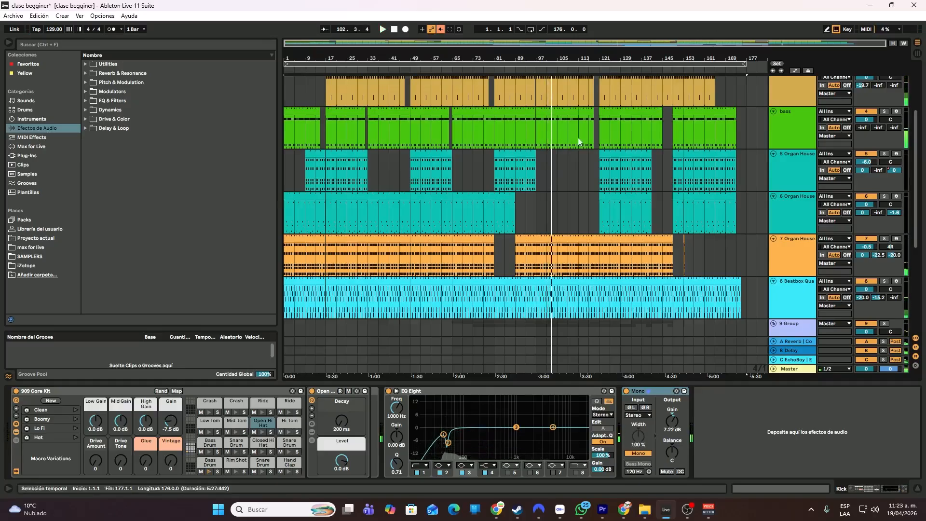
# Step: Play the song's ending from just before the hh clips end, examine how each track drops out, and stop playback after the last clip
pyautogui.click(710, 68)
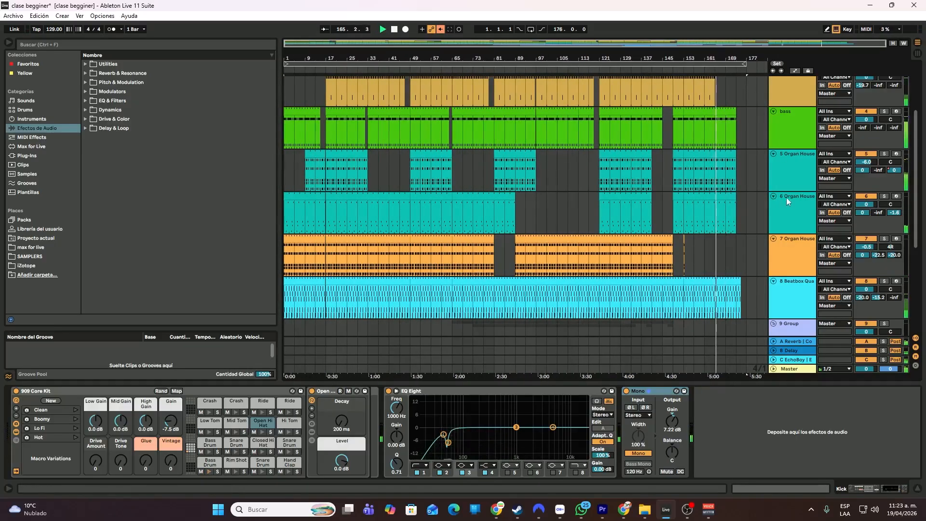
pyautogui.scroll(-3, 740, 189)
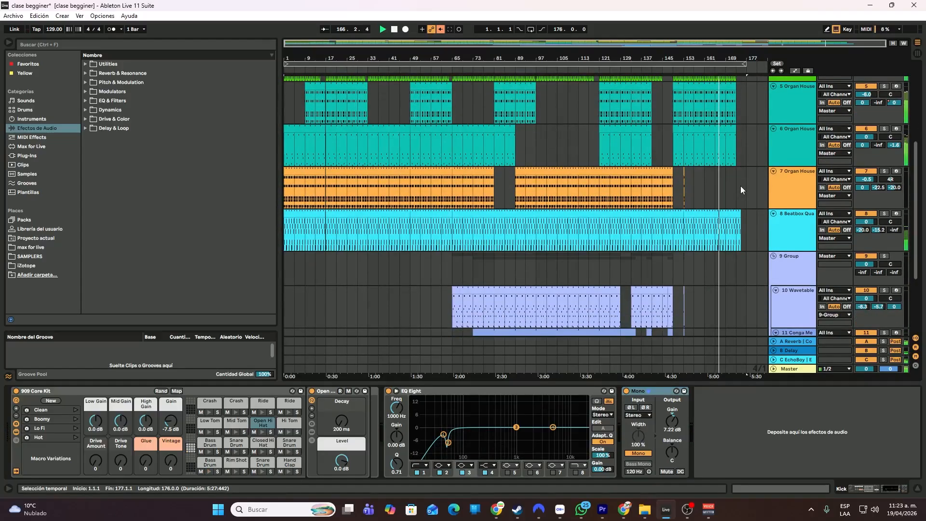
pyautogui.scroll(-3, 740, 189)
pyautogui.scroll(6, 741, 189)
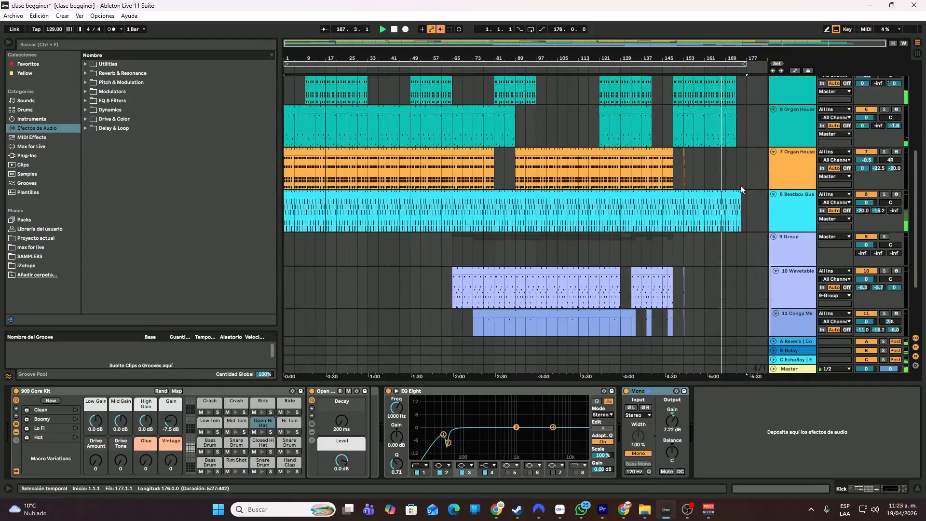
pyautogui.scroll(-8, 740, 189)
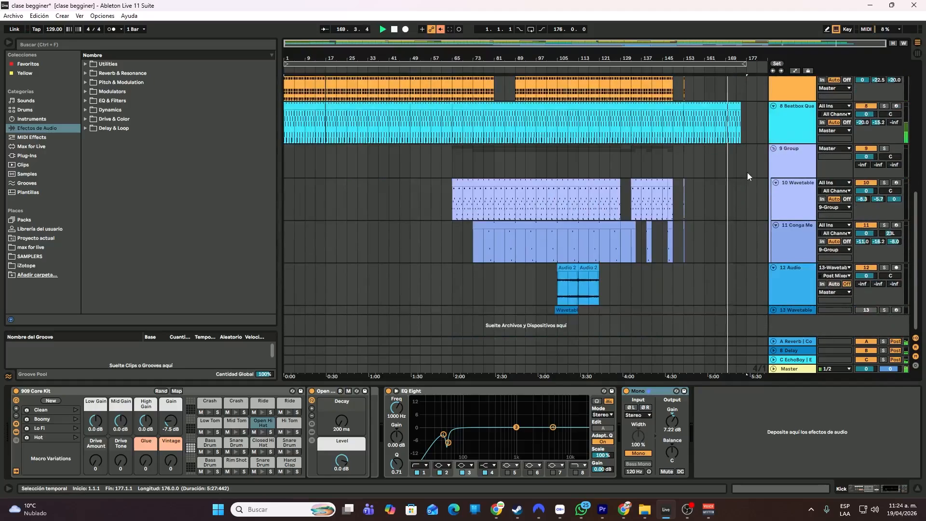
pyautogui.scroll(4, 747, 172)
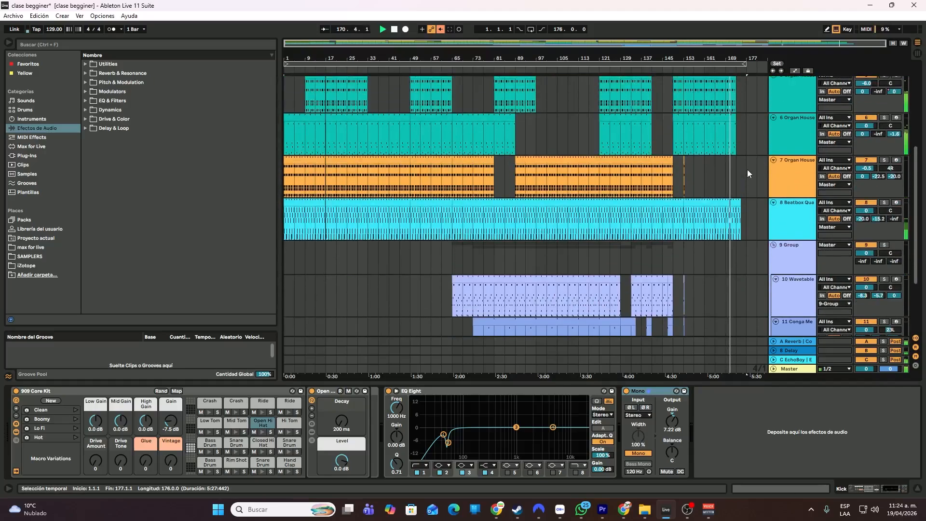
pyautogui.scroll(1, 747, 171)
pyautogui.scroll(4, 747, 169)
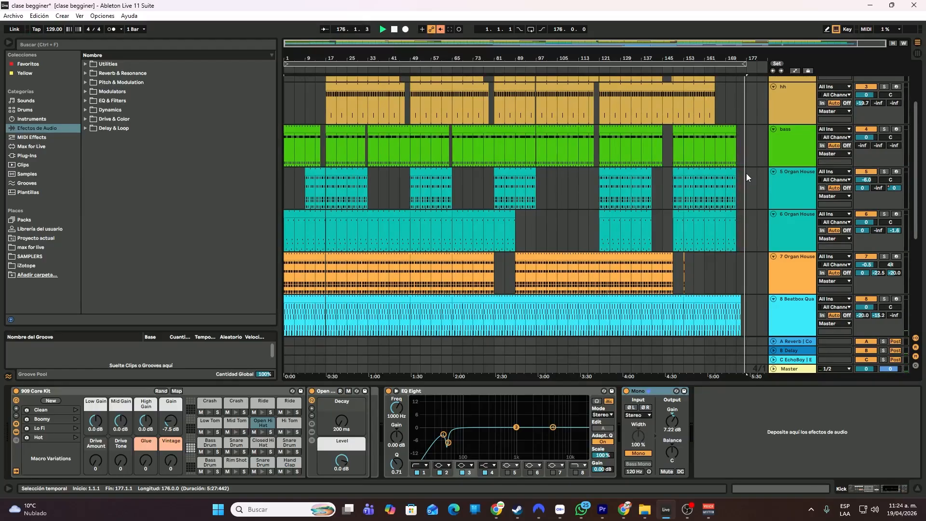
pyautogui.press('space')
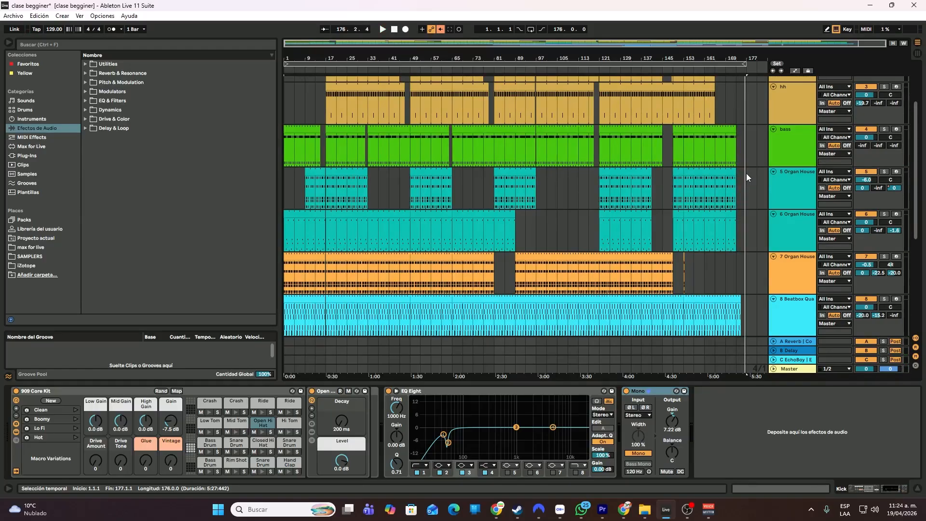